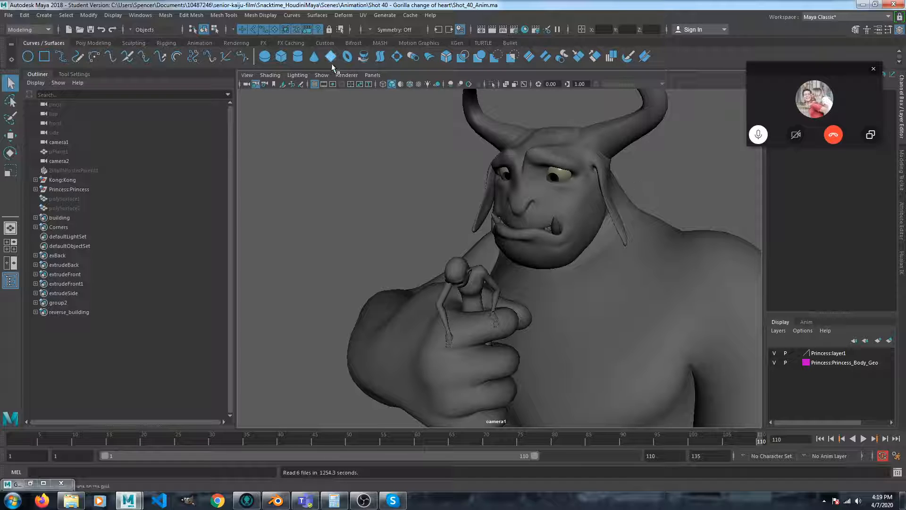
- Play through the shot's animation and show NURBS curves in the camera1 view
click(66, 442)
key(alt+v)
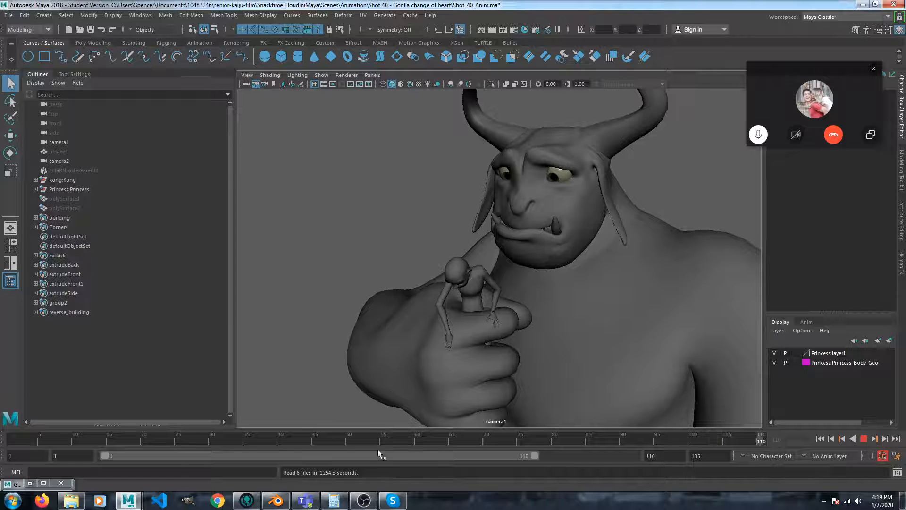
key(alt+v)
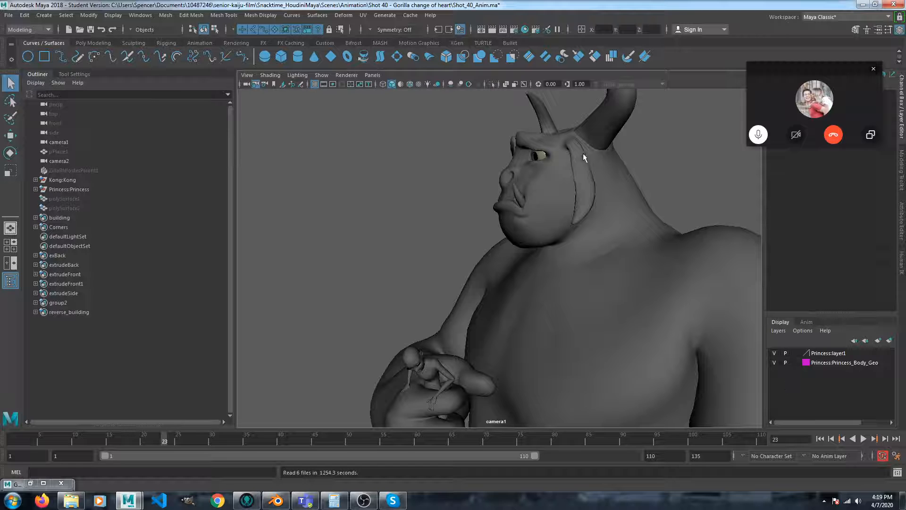
click(321, 74)
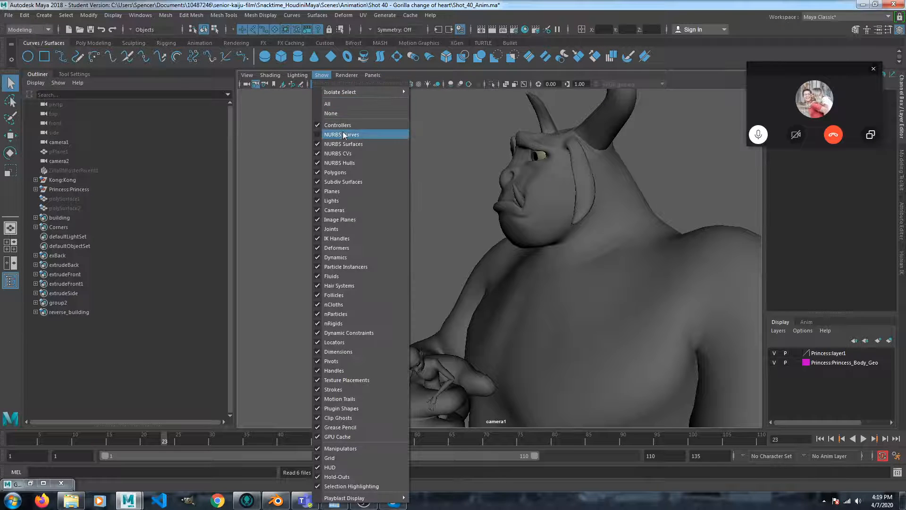
click(358, 135)
- Select all four left ear joint controls on Kong and delete their keys from frame 1 through 110
click(582, 131)
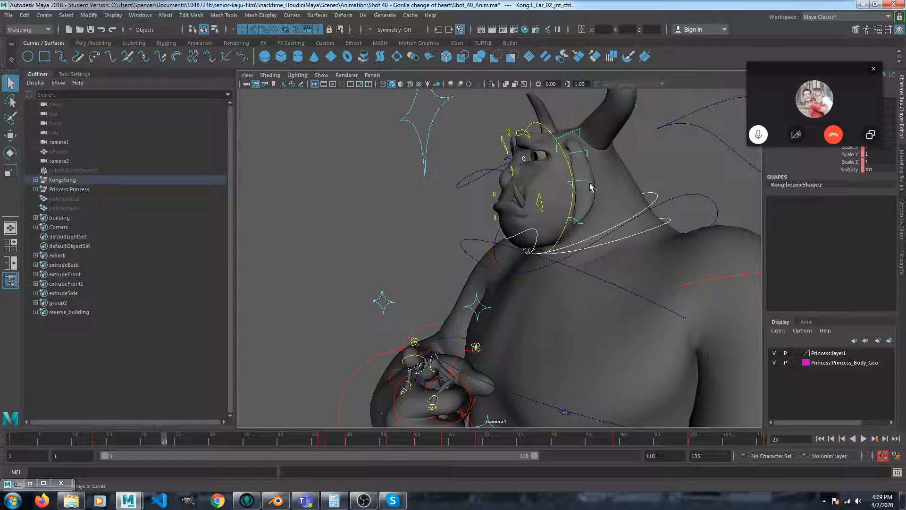
click(578, 215)
click(578, 226)
click(14, 442)
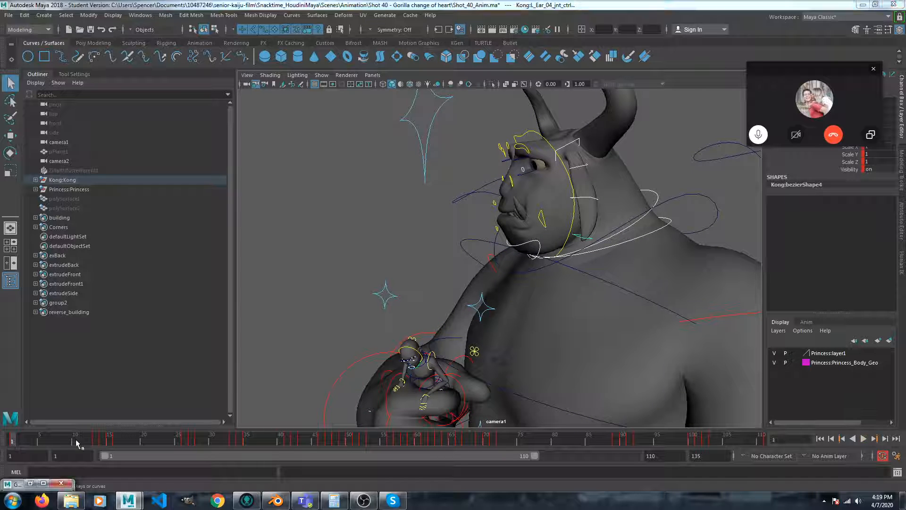
shift+drag(76, 441, 620, 435)
shift+drag(780, 434, 792, 439)
right_click(569, 441)
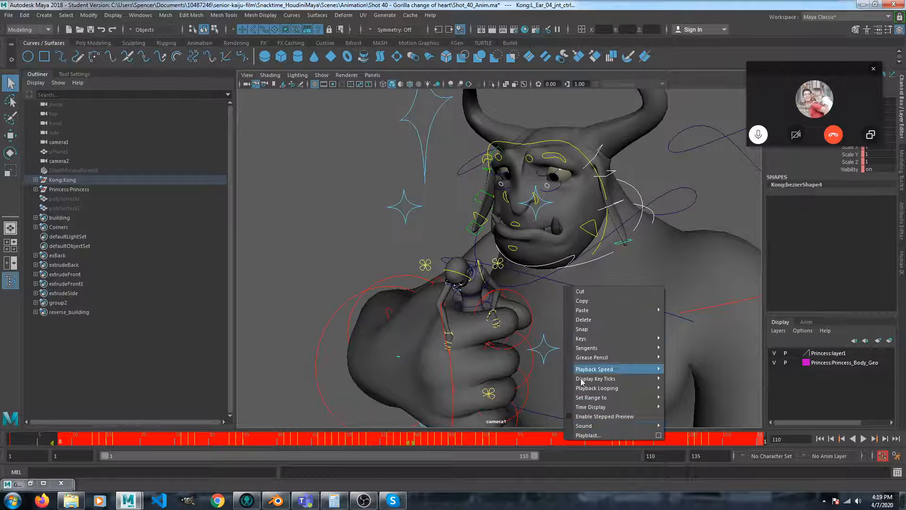
click(583, 319)
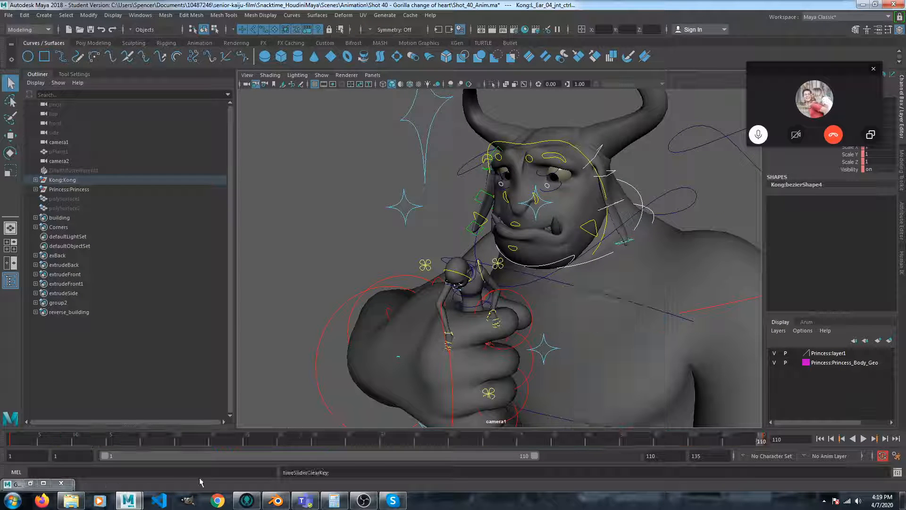
- Extend the playback range to frame 135 and delete the left ear controls' remaining keys at its end
drag(535, 456, 736, 444)
key(alt+v)
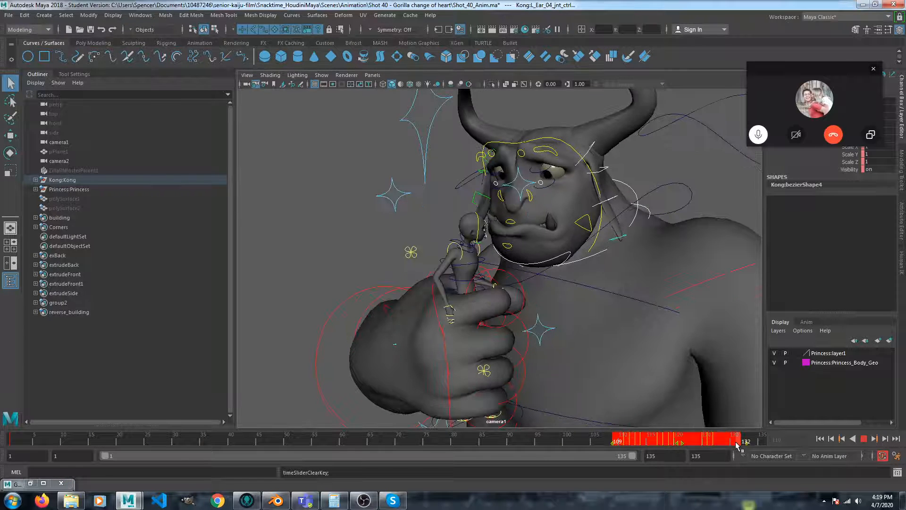
right_click(735, 443)
click(753, 319)
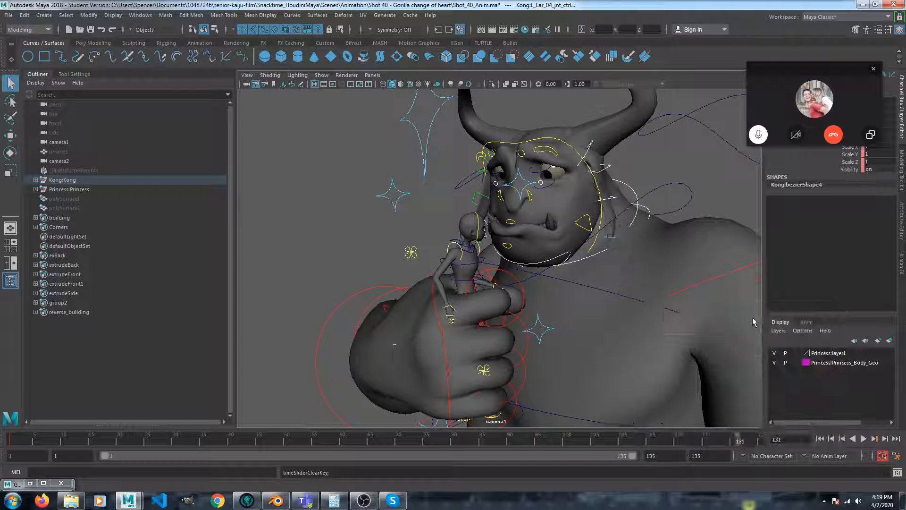
- Shorten the playback range to end at frame 120
drag(631, 456, 600, 464)
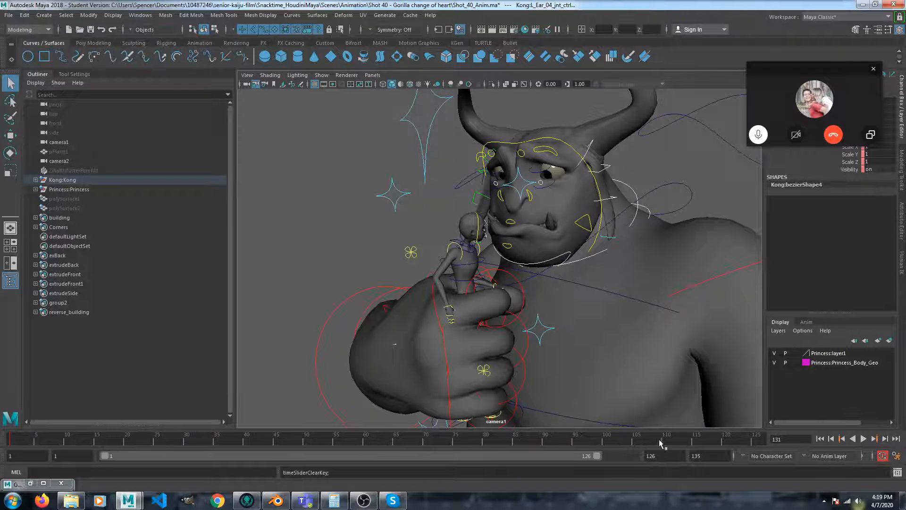
key(alt+v)
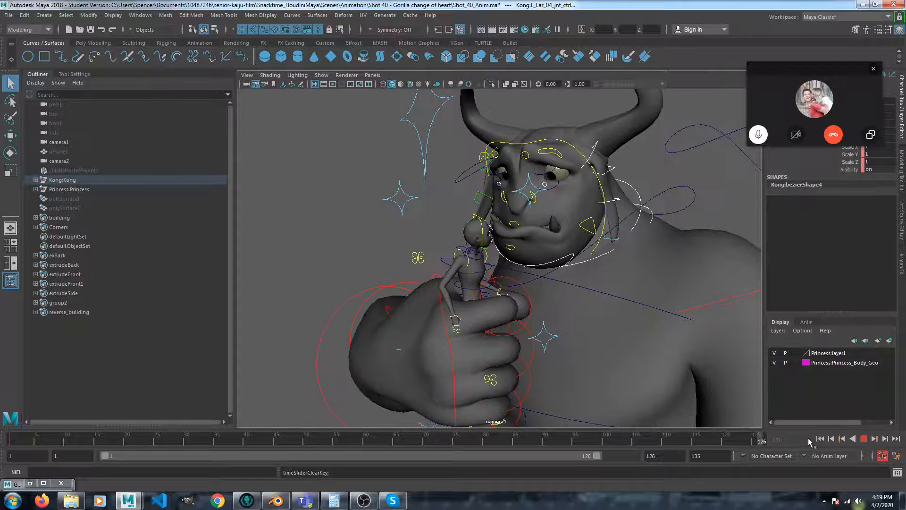
mouse_move(808, 439)
mouse_down()
mouse_move(668, 443)
mouse_move(708, 442)
mouse_up()
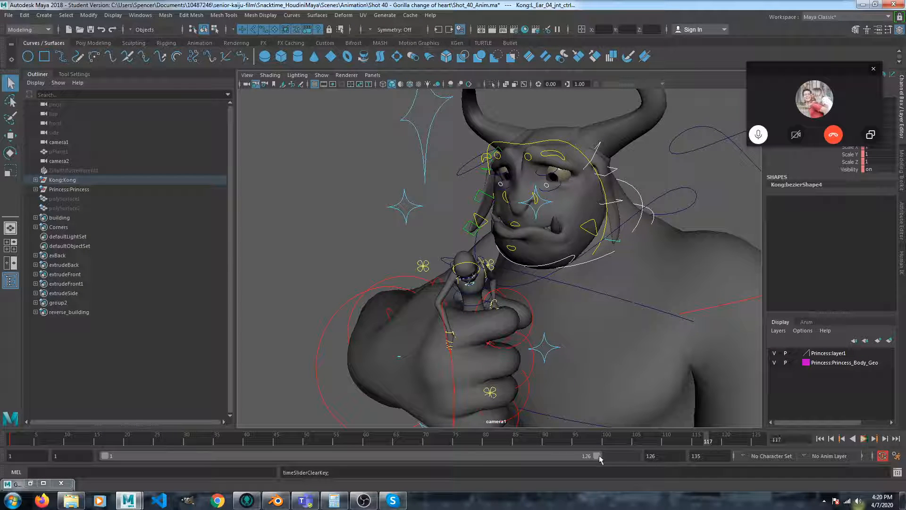
drag(598, 456, 573, 461)
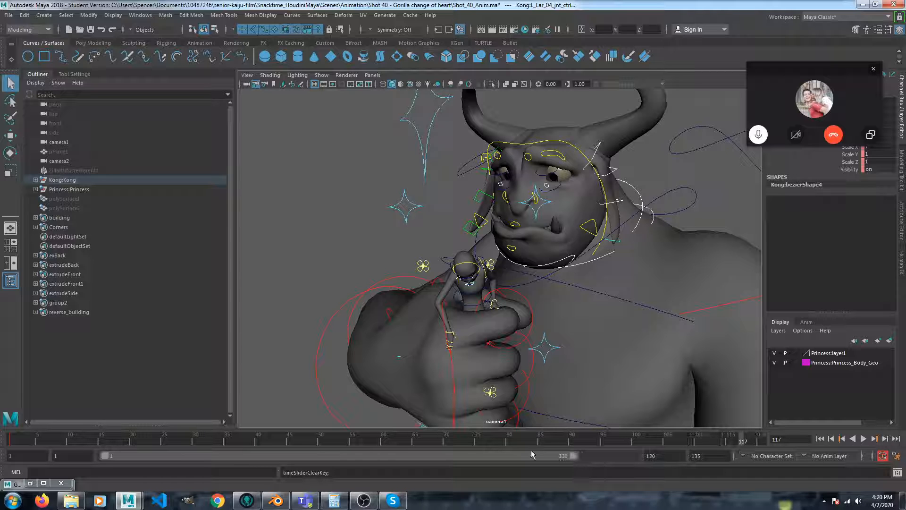
- At frame 14, rotate all the left ear joint controls together so the ear swings forward toward the face
click(10, 441)
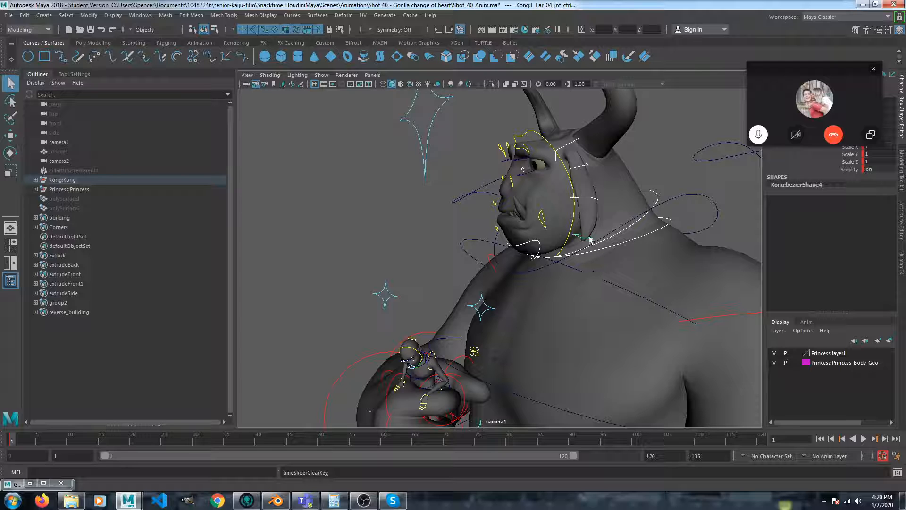
mouse_move(12, 443)
mouse_down()
mouse_move(60, 443)
mouse_move(0, 443)
mouse_up()
drag(13, 442, 93, 442)
key(e)
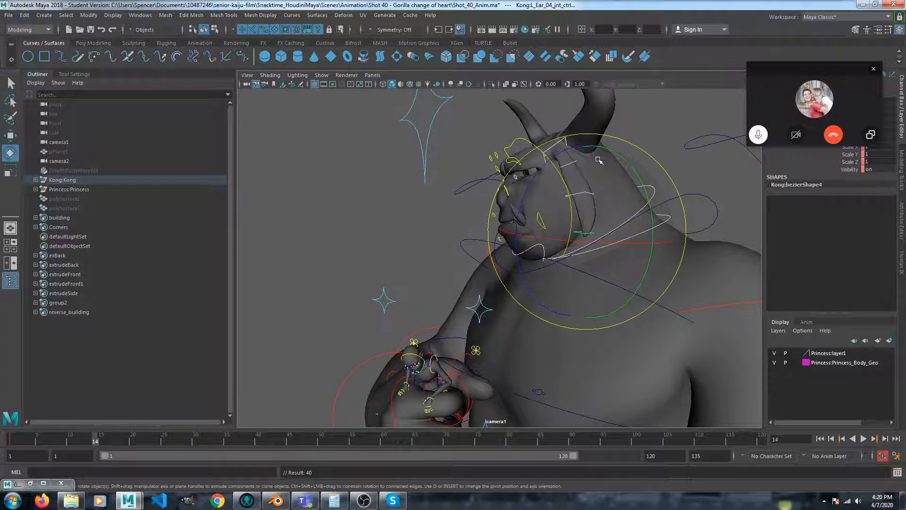
drag(635, 148, 570, 134)
click(650, 134)
- Refine the bend of the lower left ear at frame 14 by rotating the Ear_04 and Ear_03 controls
click(561, 237)
click(629, 132)
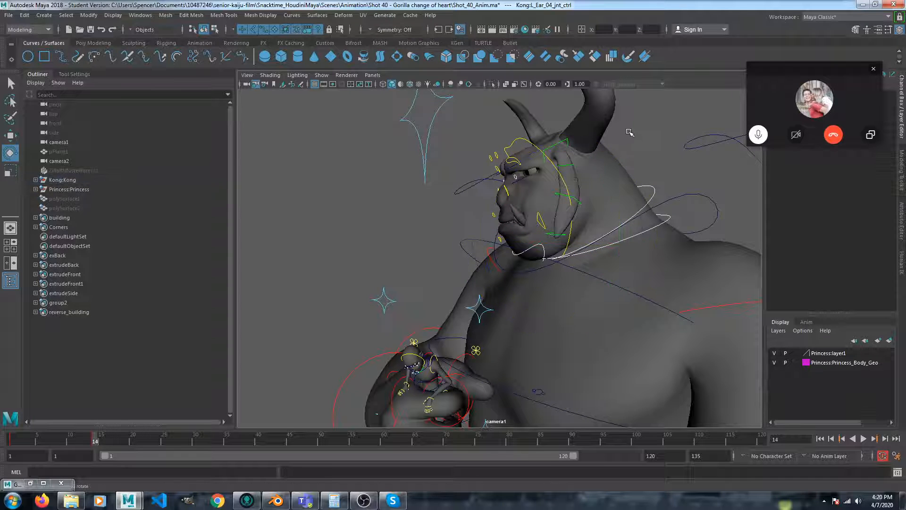
click(579, 202)
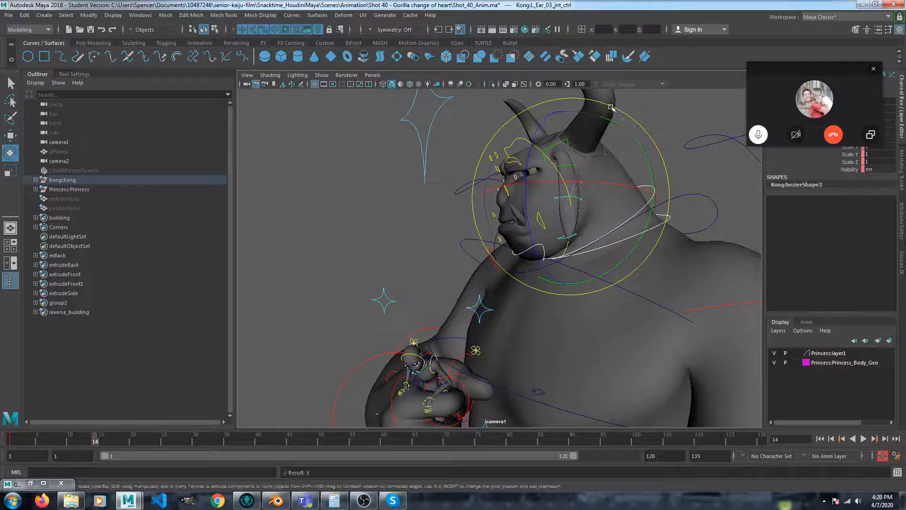
click(624, 116)
- Check the ear motion up to frame 14 and rotate the base control Ear_01 there to swing the left ear slightly back
click(569, 140)
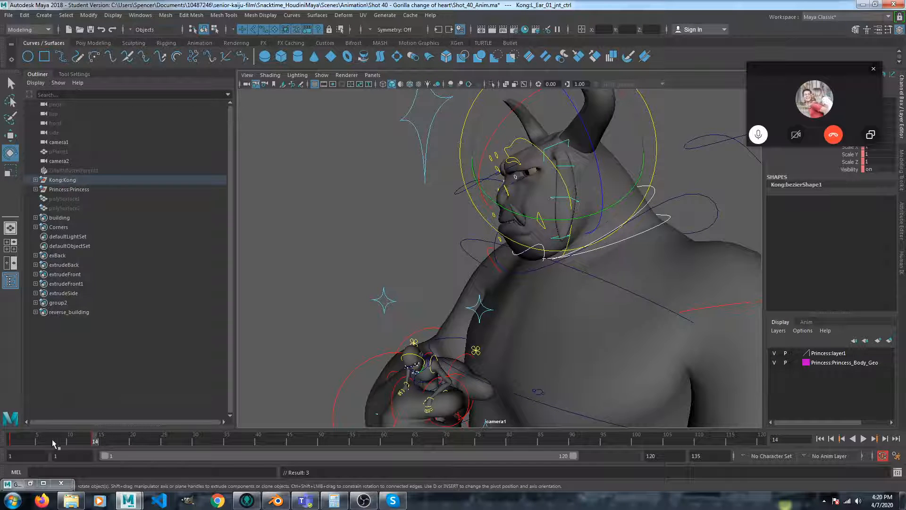
mouse_move(47, 439)
mouse_down()
mouse_move(0, 439)
mouse_move(113, 439)
mouse_move(17, 440)
mouse_move(103, 440)
mouse_move(92, 439)
mouse_up()
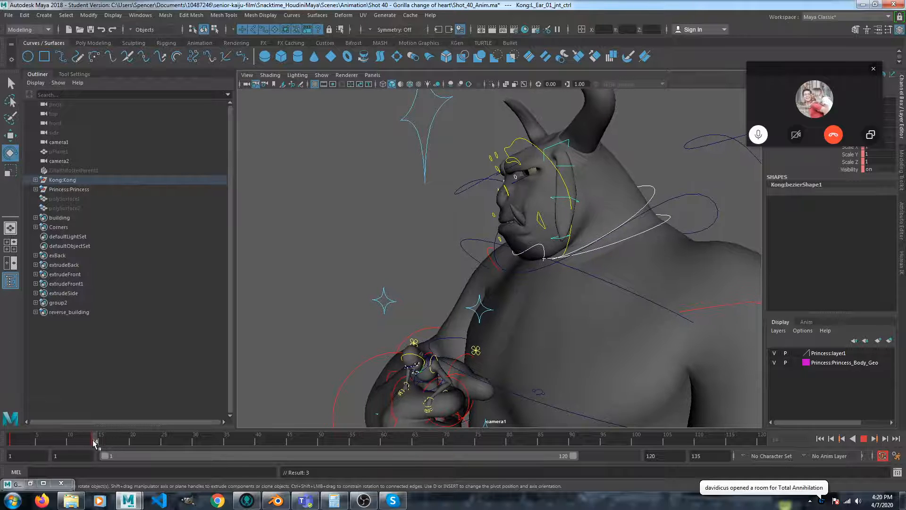
click(687, 110)
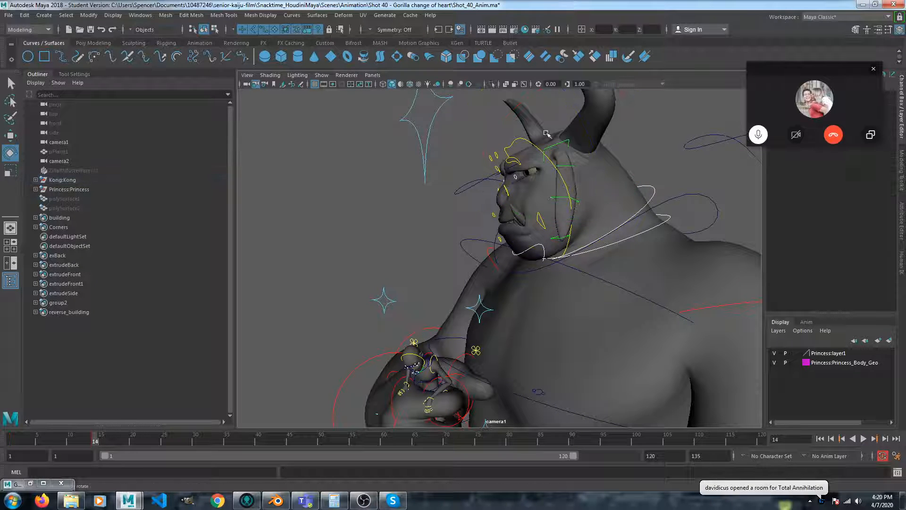
key(ctrl+z)
drag(655, 130, 659, 116)
click(663, 111)
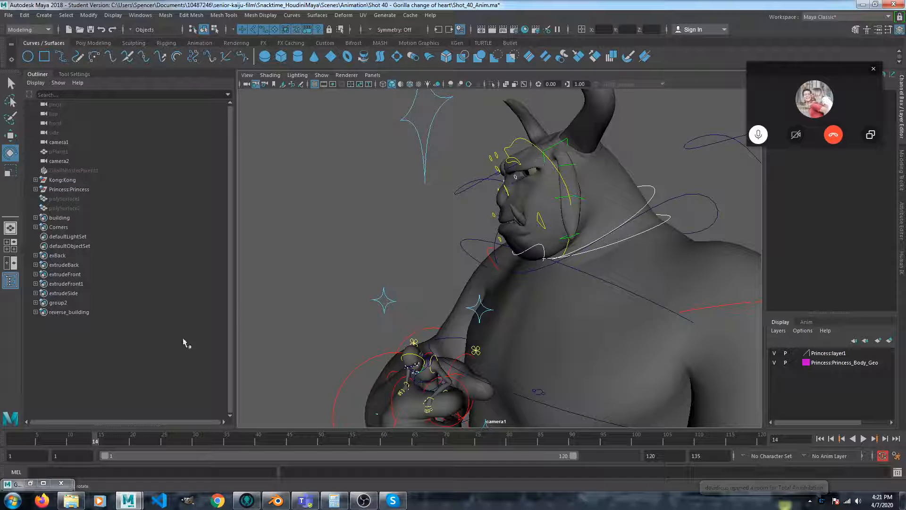
- Review the motion, go to frame 21, and rotate the left Ear_01 control to swing the ear slightly forward
drag(68, 437, 22, 438)
key(alt+v)
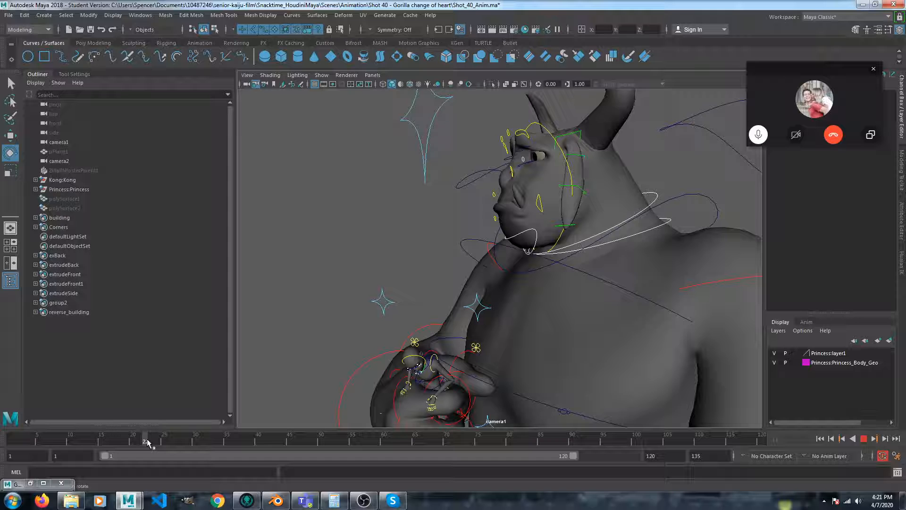
mouse_move(147, 438)
mouse_down()
mouse_move(112, 440)
mouse_move(145, 443)
mouse_up()
click(140, 441)
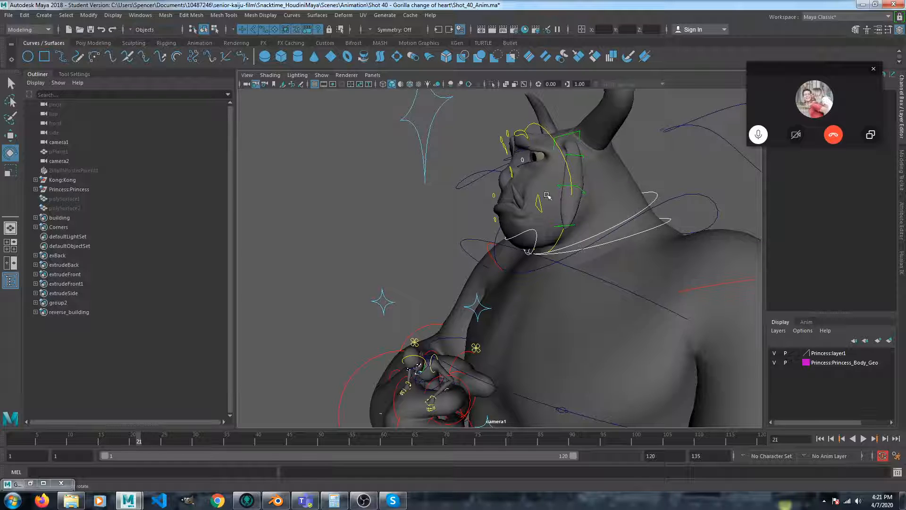
click(578, 138)
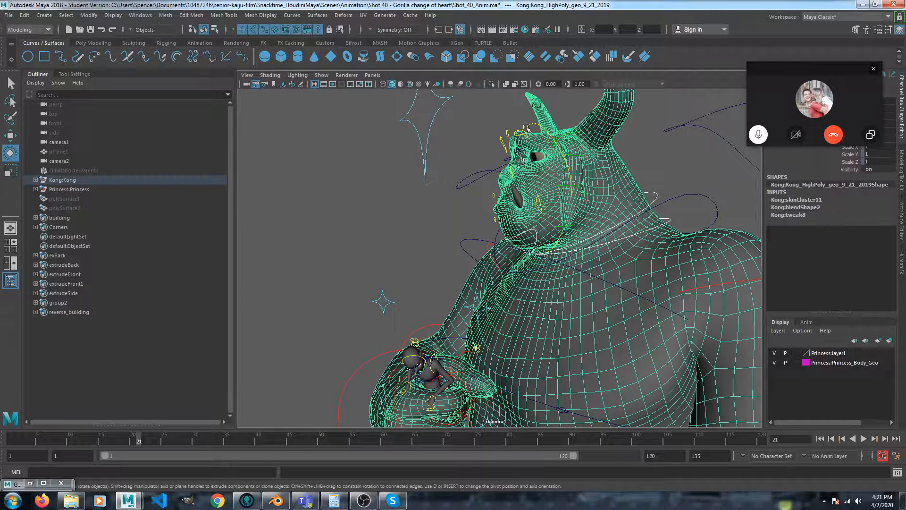
click(569, 135)
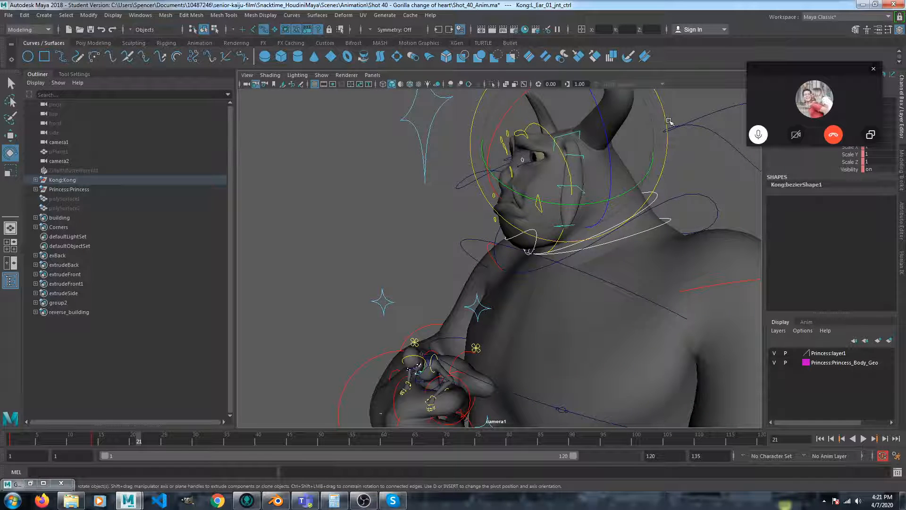
drag(669, 121, 668, 130)
click(701, 171)
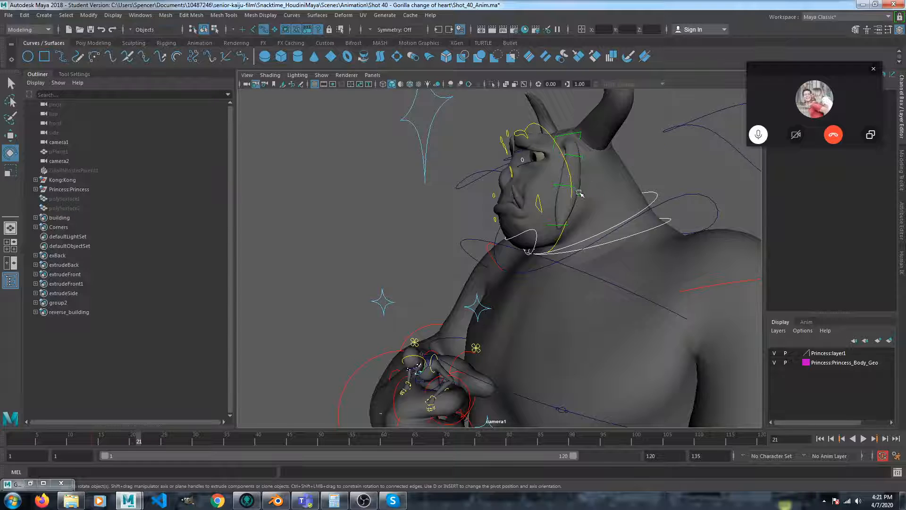
- Rotate the left Ear_03 and Ear_04 controls together at frame 21 to curl the ear's lower end forward
click(580, 194)
key(q)
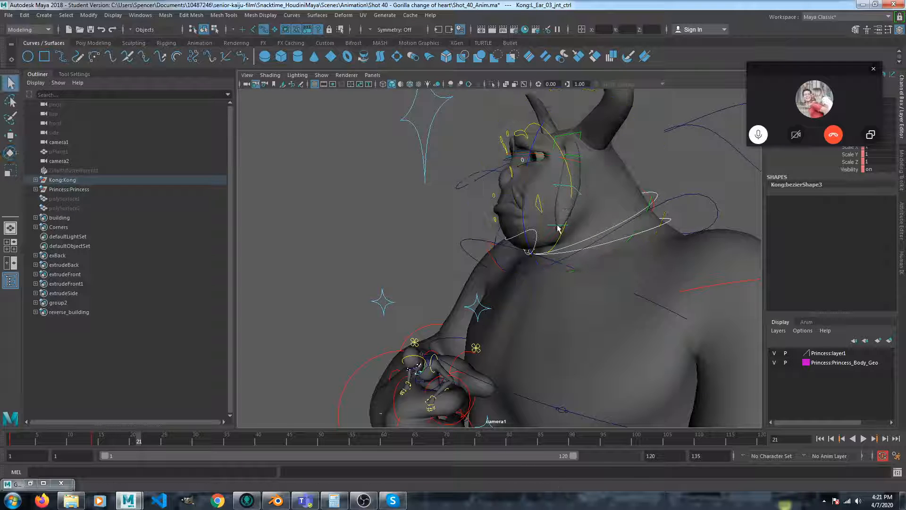
click(569, 226)
key(e)
drag(622, 152, 635, 162)
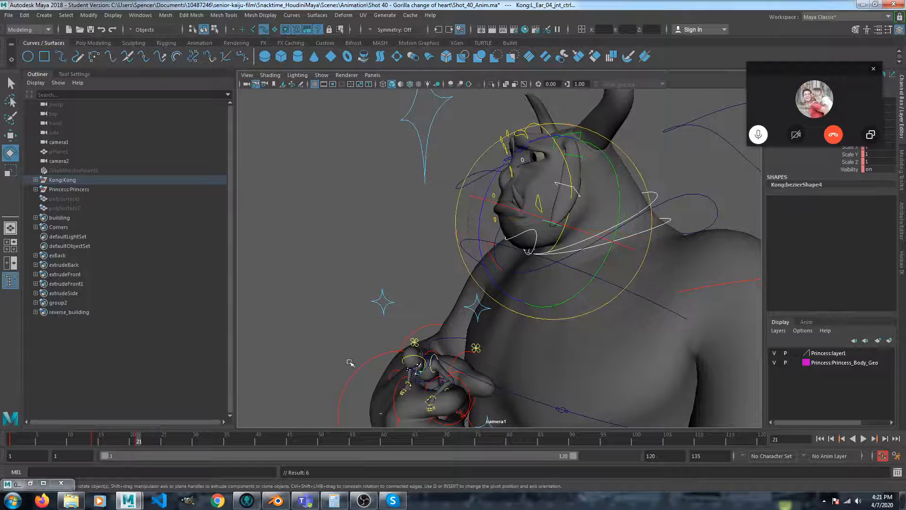
- At frame 35, rotate the left Ear_01 control to swing the ear backward
drag(128, 439, 227, 449)
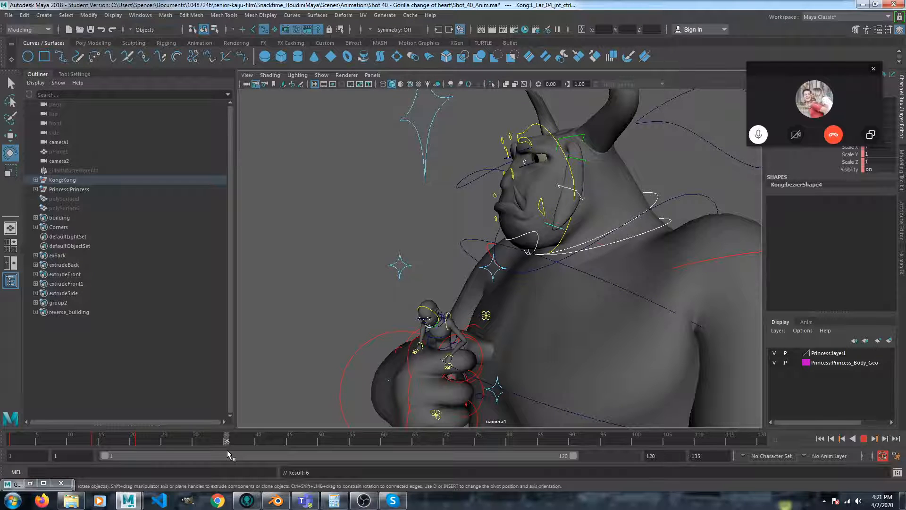
click(650, 141)
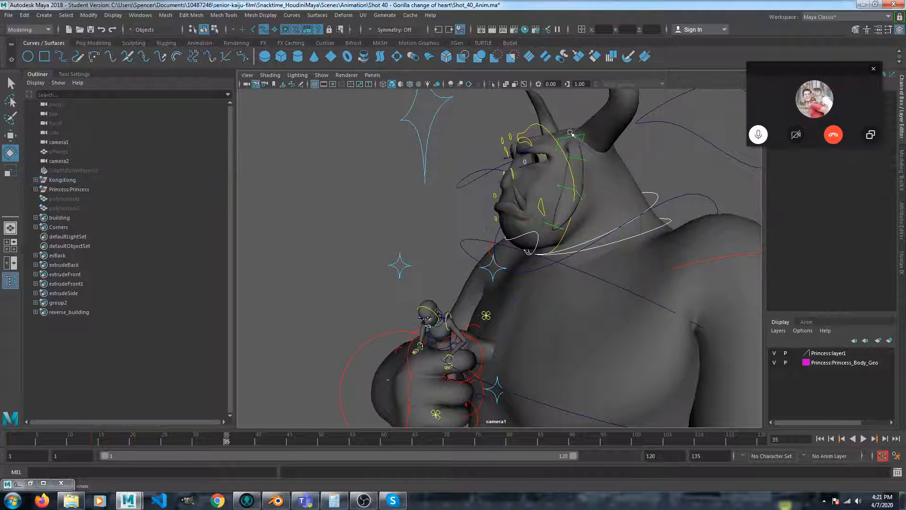
click(571, 134)
drag(660, 114, 658, 101)
click(604, 166)
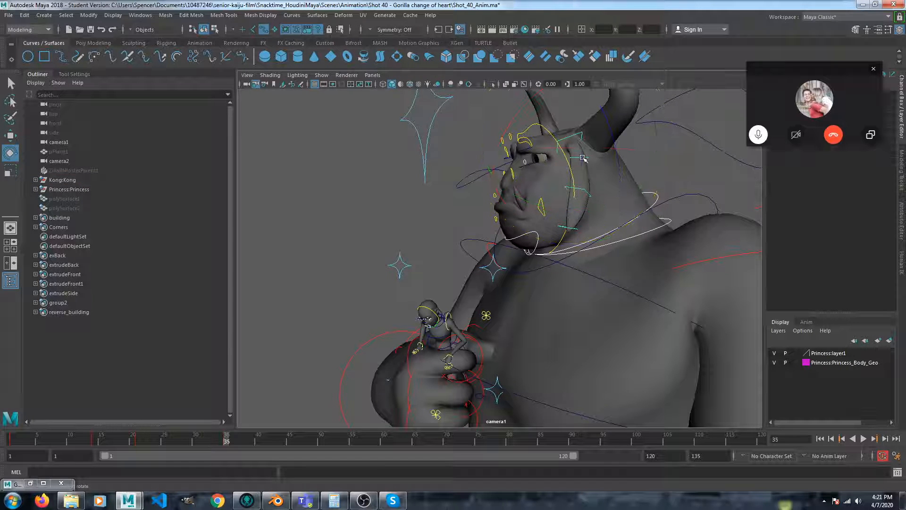
- Rotate the left Ear_02, Ear_03 and Ear_04 controls together at frame 35 to bend the lower ear backward
click(583, 159)
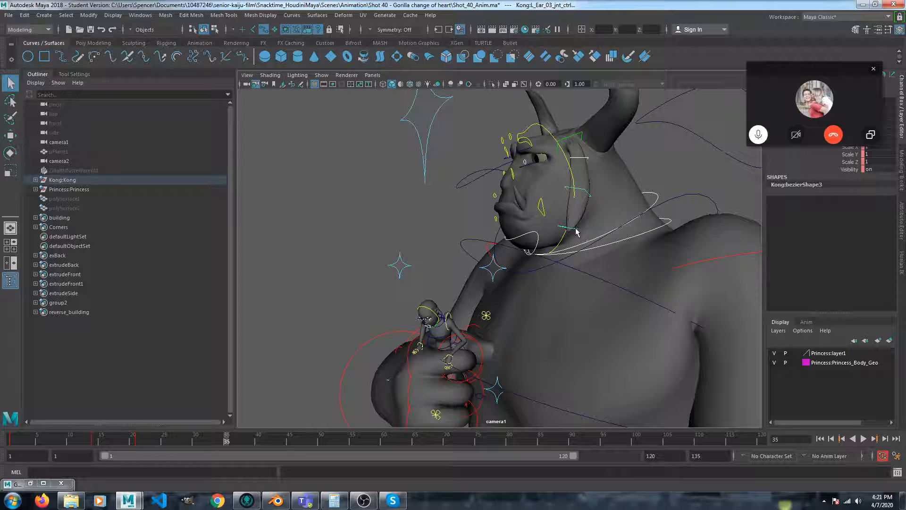
key(e)
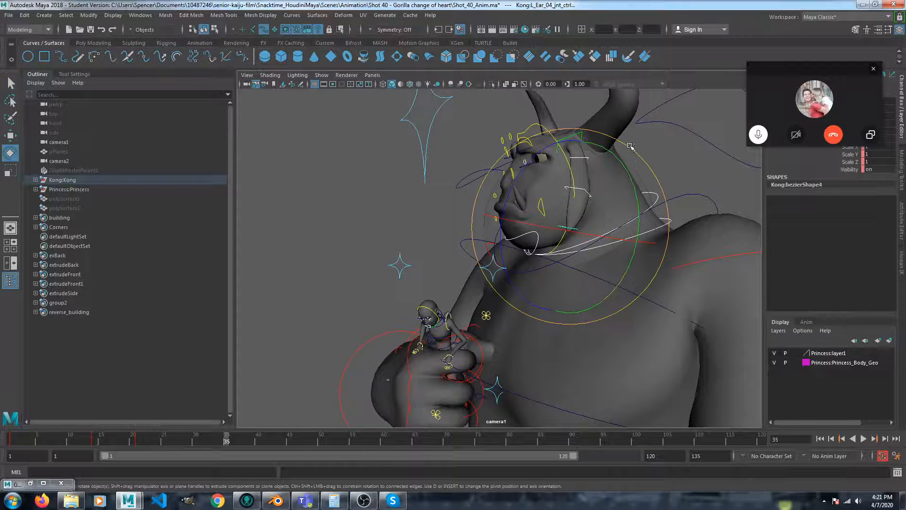
drag(626, 144, 626, 144)
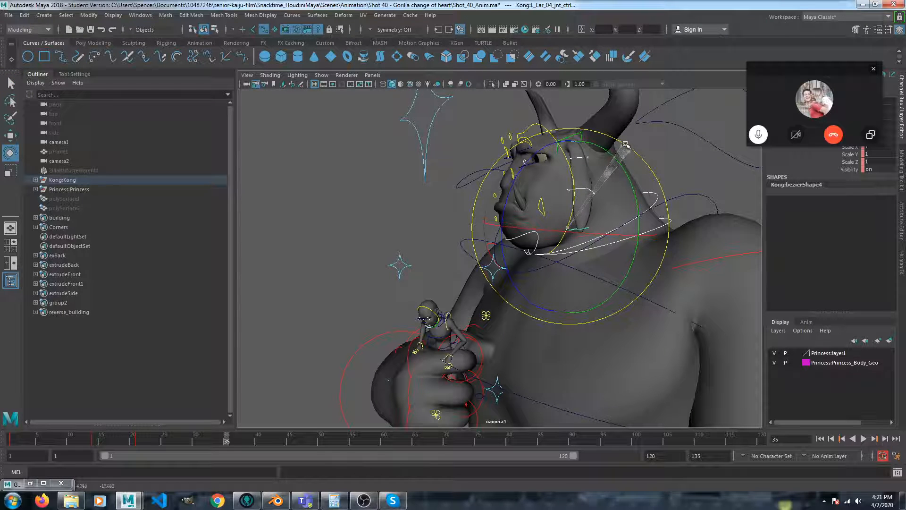
click(663, 151)
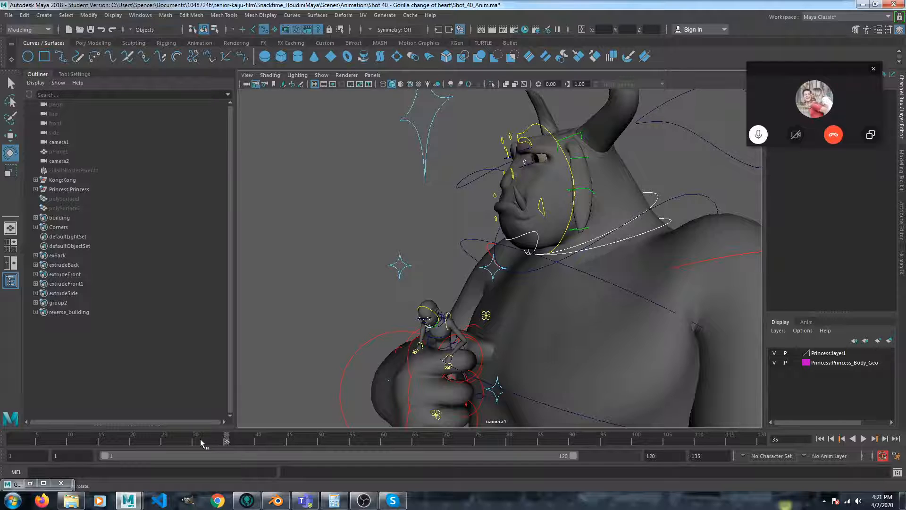
- At frame 46, rotate the left Ear_01 to Ear_04 controls together to swing the ear backward, and key them
mouse_move(200, 438)
mouse_down()
mouse_move(2, 438)
mouse_move(309, 443)
mouse_move(178, 440)
mouse_move(300, 441)
mouse_up()
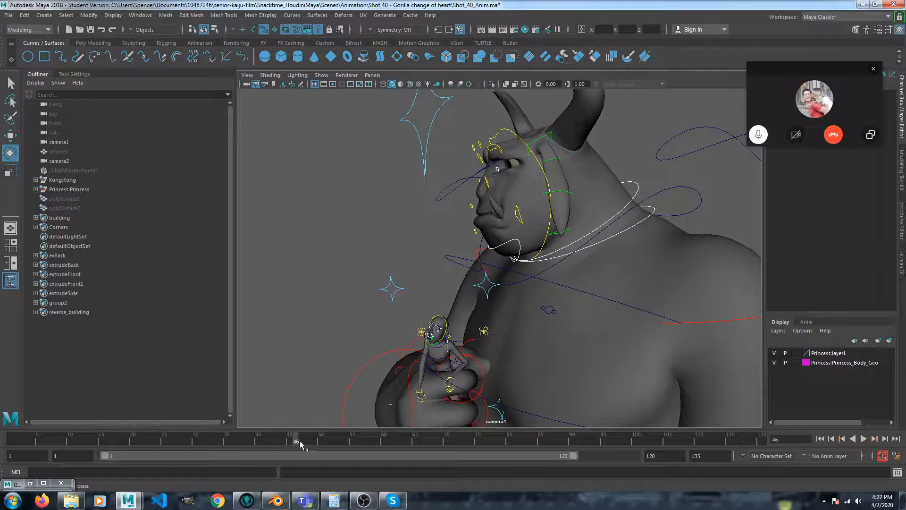
click(552, 139)
key(q)
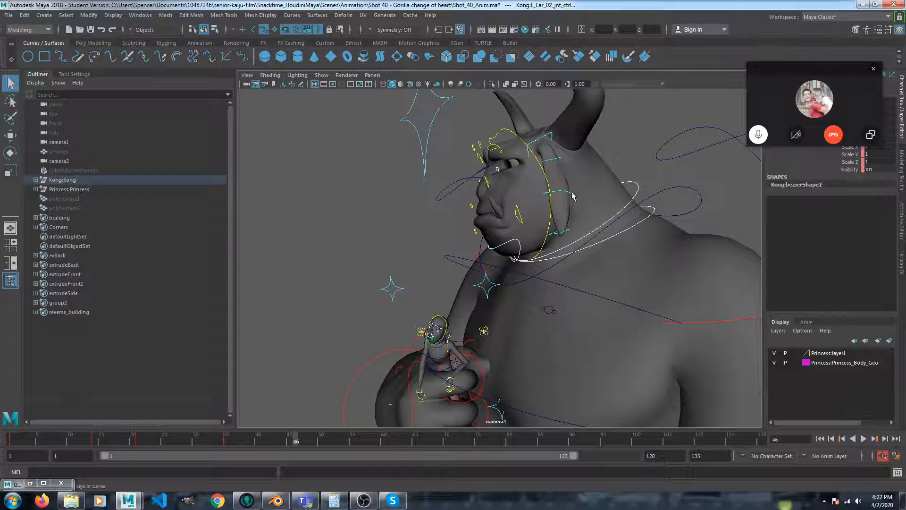
click(565, 227)
key(e)
drag(595, 141, 586, 134)
key(s)
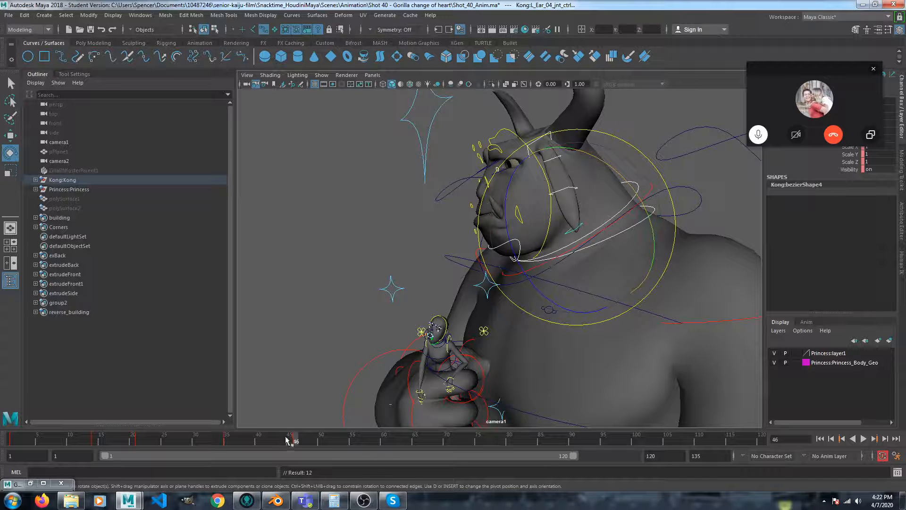
- Review the motion, dismiss the Windows color scheme prompt, and at frame 50 rotate and key all left ear controls further backward
drag(296, 442, 176, 443)
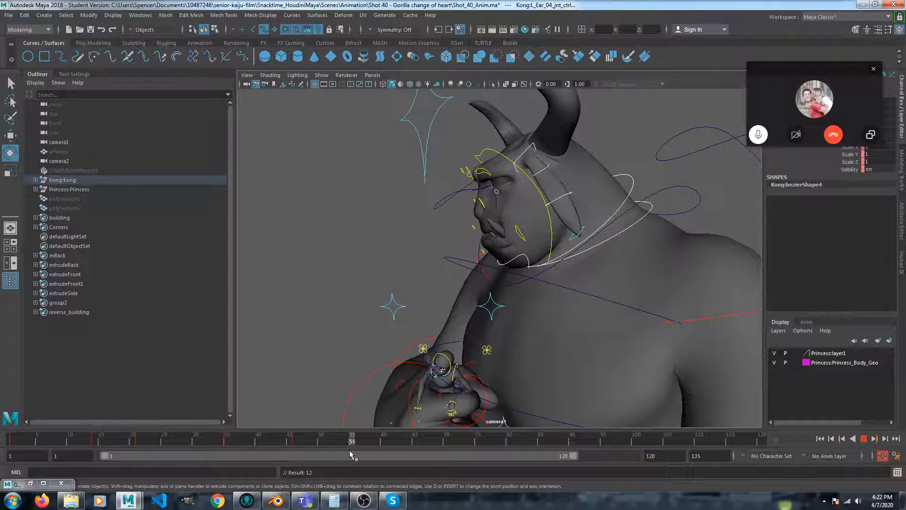
drag(349, 449, 321, 454)
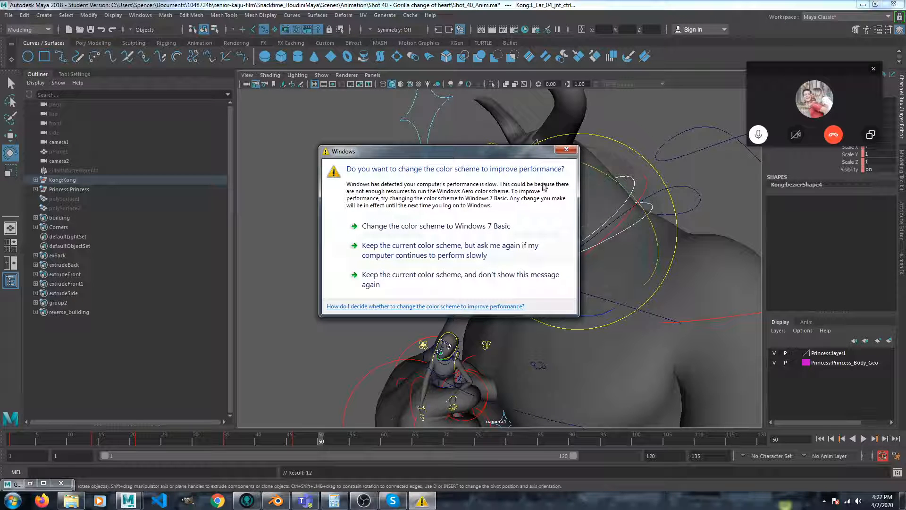
click(567, 151)
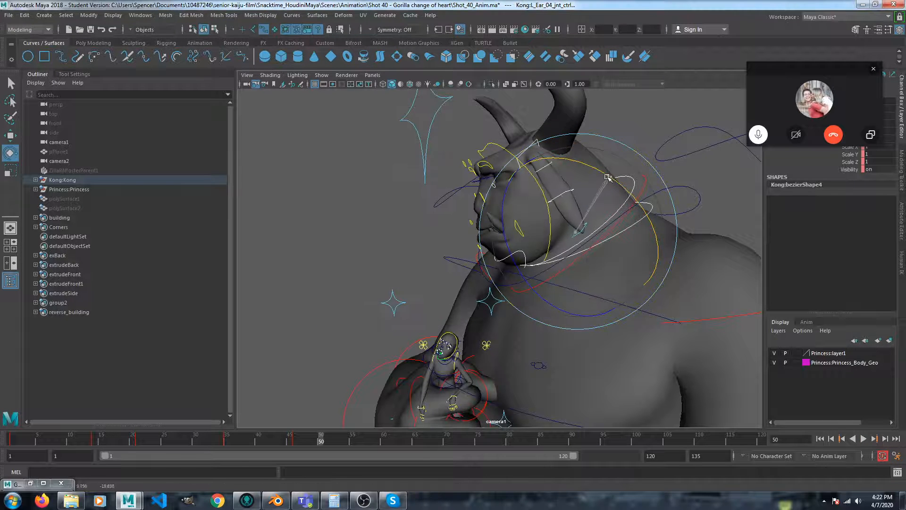
drag(603, 173, 524, 231)
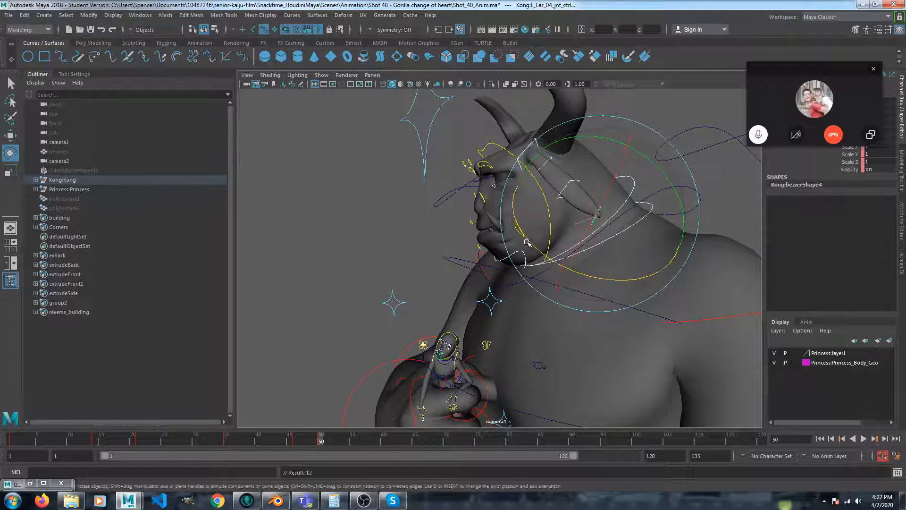
mouse_move(591, 210)
mouse_down()
mouse_move(577, 219)
mouse_move(591, 211)
mouse_up()
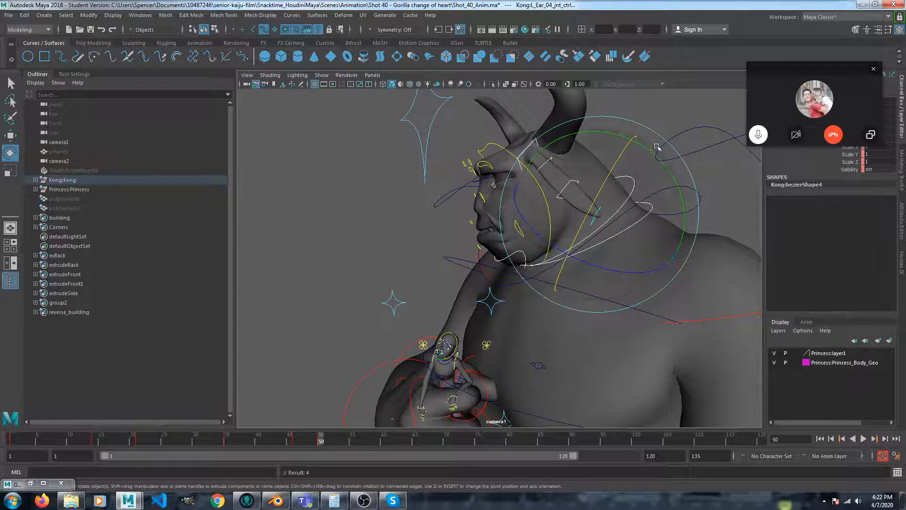
drag(670, 145, 674, 149)
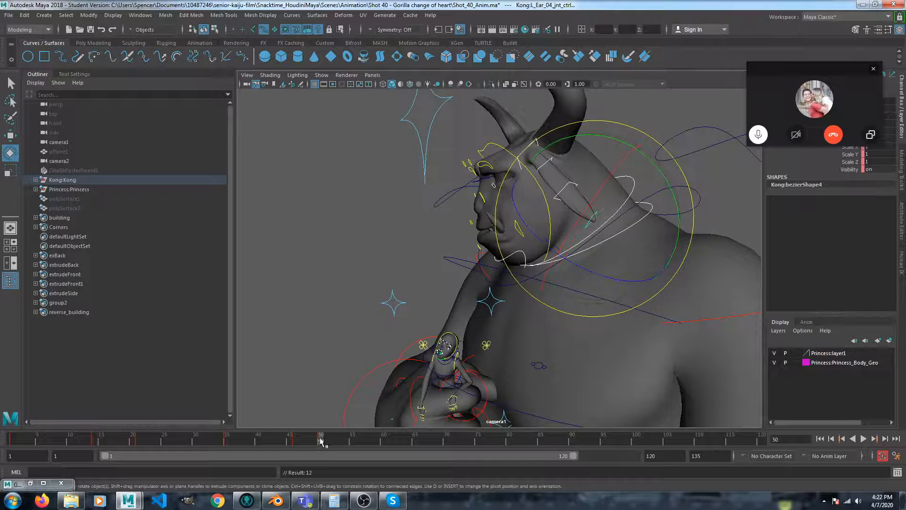
key(s)
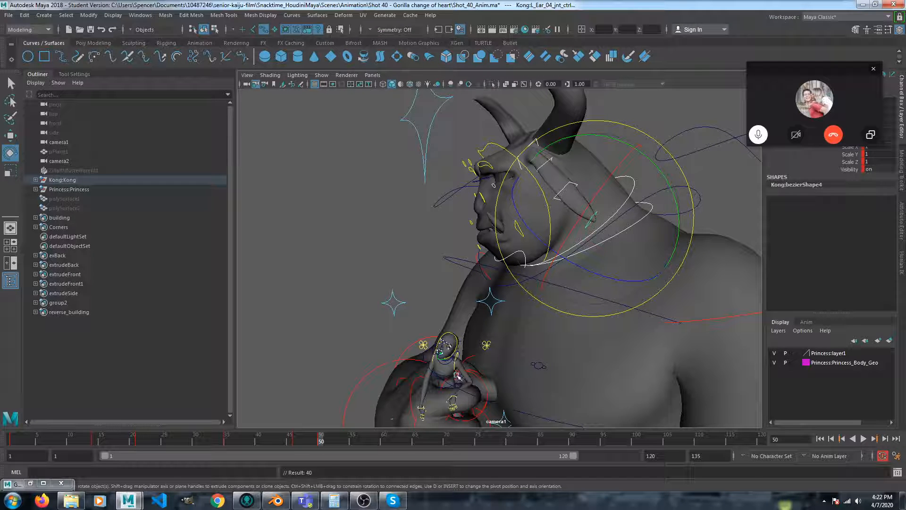
- At frame 55, rotate all four left ear controls together to swing the ear forward, and key them
mouse_move(296, 441)
mouse_down()
mouse_move(127, 428)
mouse_move(417, 456)
mouse_move(318, 445)
mouse_move(352, 447)
mouse_up()
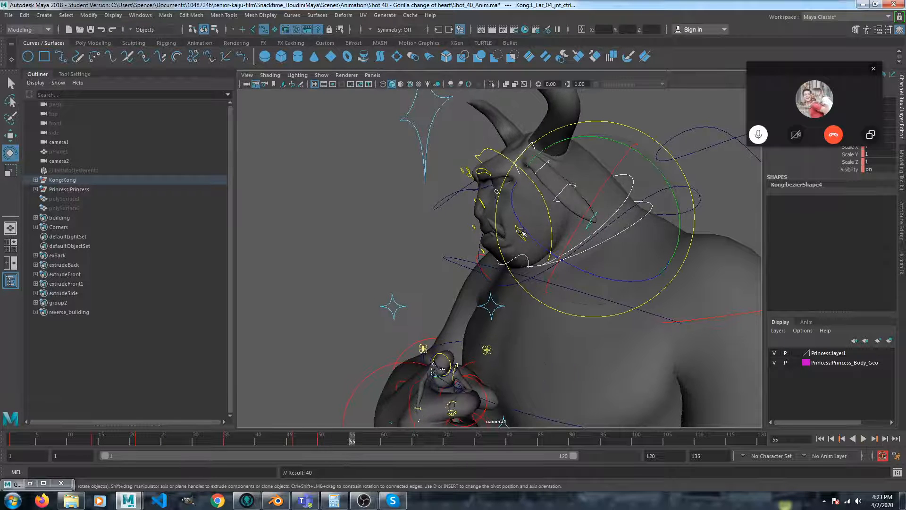
drag(647, 137, 640, 183)
key(s)
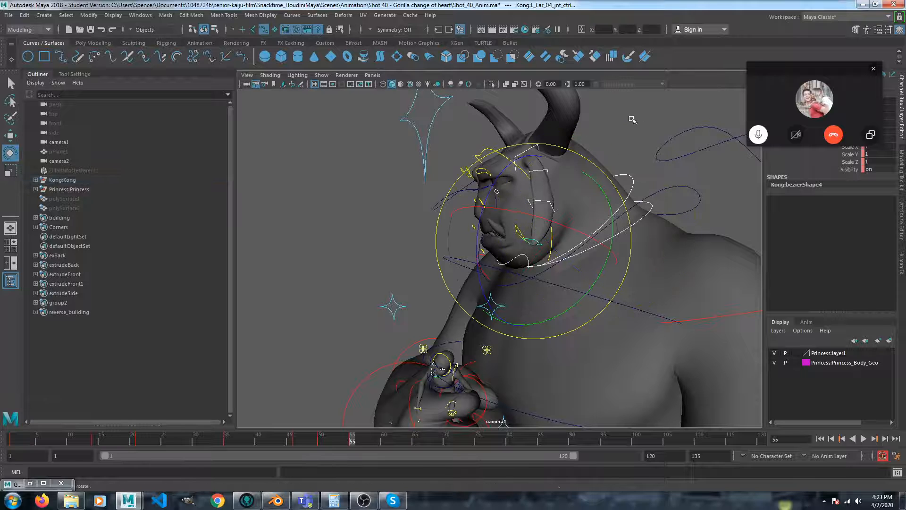
- Rotate the left Ear_03 and Ear_04 controls together at frame 55 to bend the ear's lower end backward
click(542, 209)
key(q)
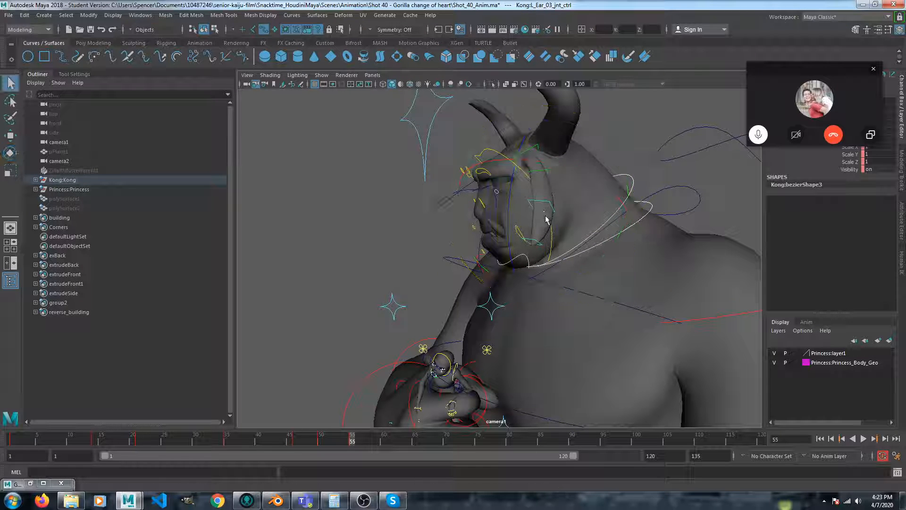
key(e)
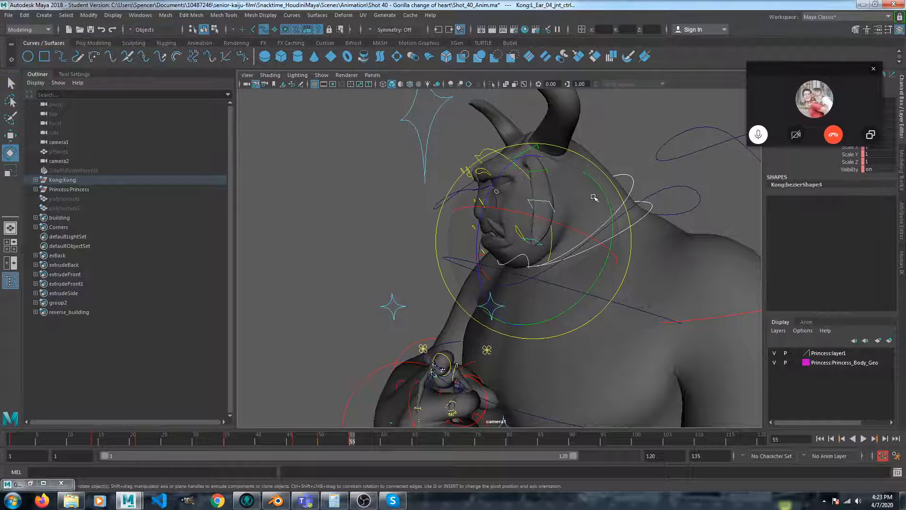
drag(596, 168, 559, 158)
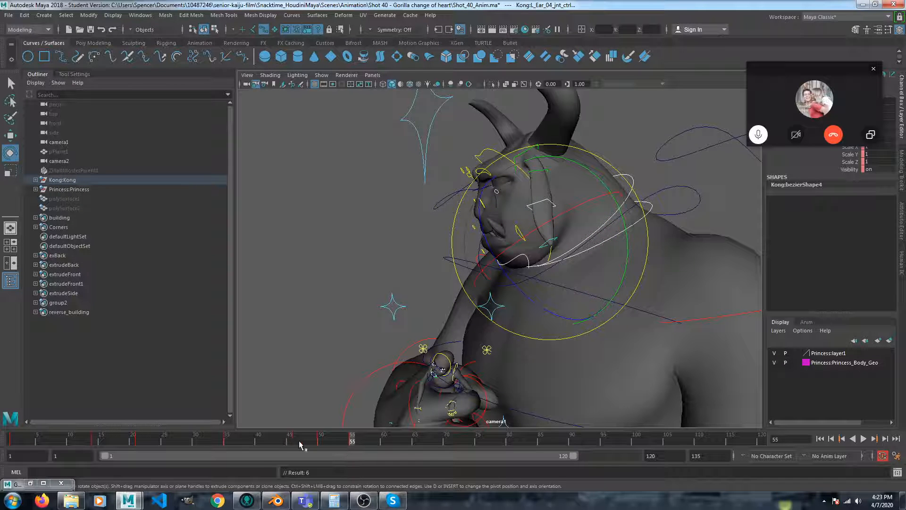
- Play back the motion, stop at frame 63, and rotate the left Ear_03 and Ear_04 controls to curl the ear's lower end forward
key(alt+v)
click(243, 440)
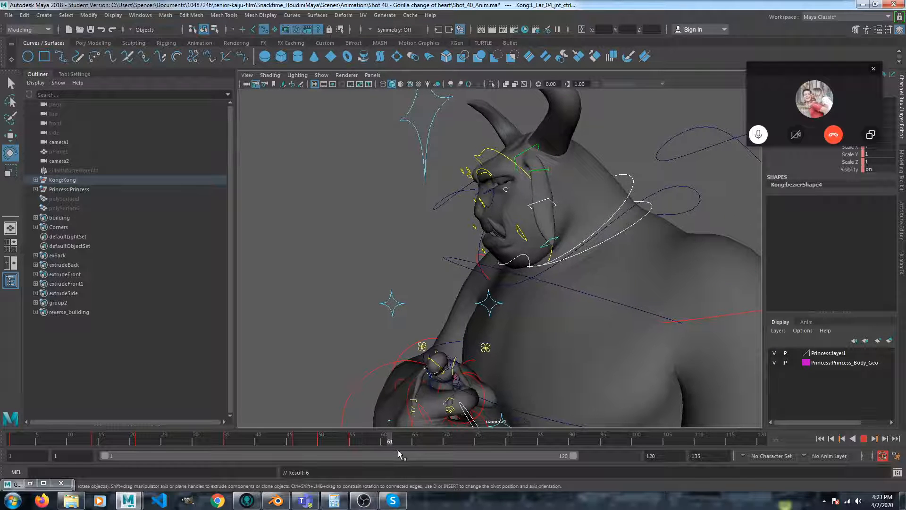
key(alt+v)
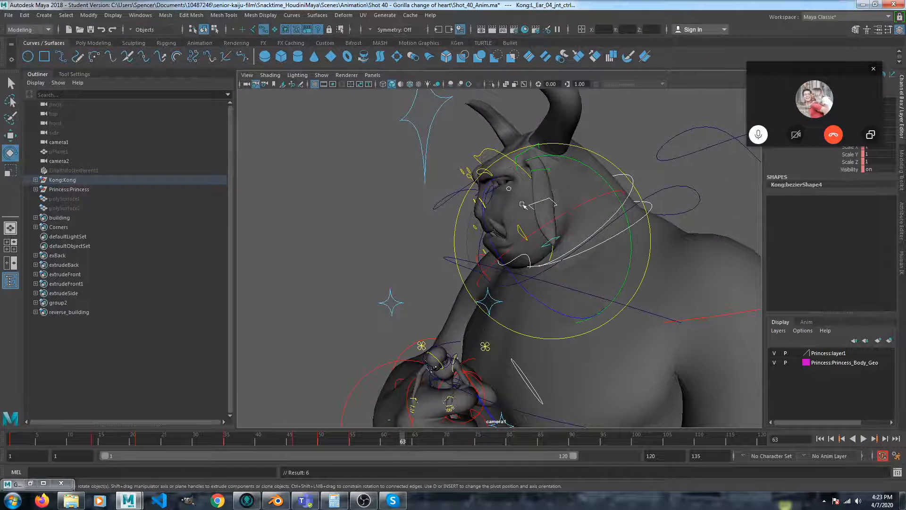
drag(607, 158, 619, 193)
click(639, 132)
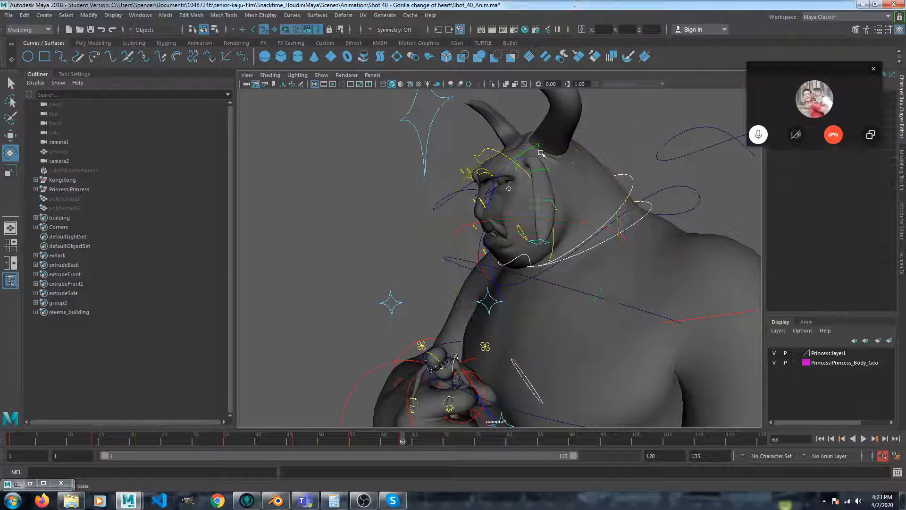
- Rotate the left Ear_01 control slightly backward at frame 63, and key all four left ear controls
click(528, 151)
drag(597, 141, 597, 134)
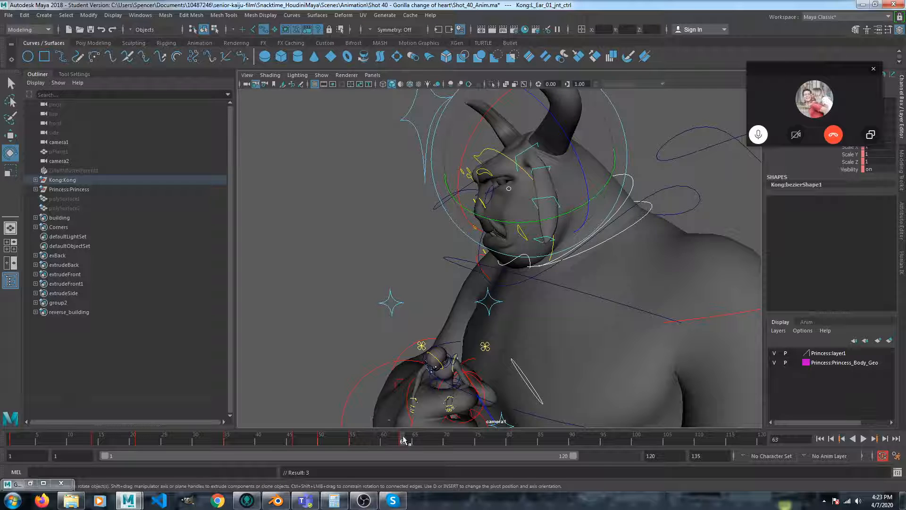
mouse_move(403, 438)
mouse_down()
mouse_move(298, 454)
mouse_move(81, 441)
mouse_move(443, 455)
mouse_move(399, 441)
mouse_up()
key(q)
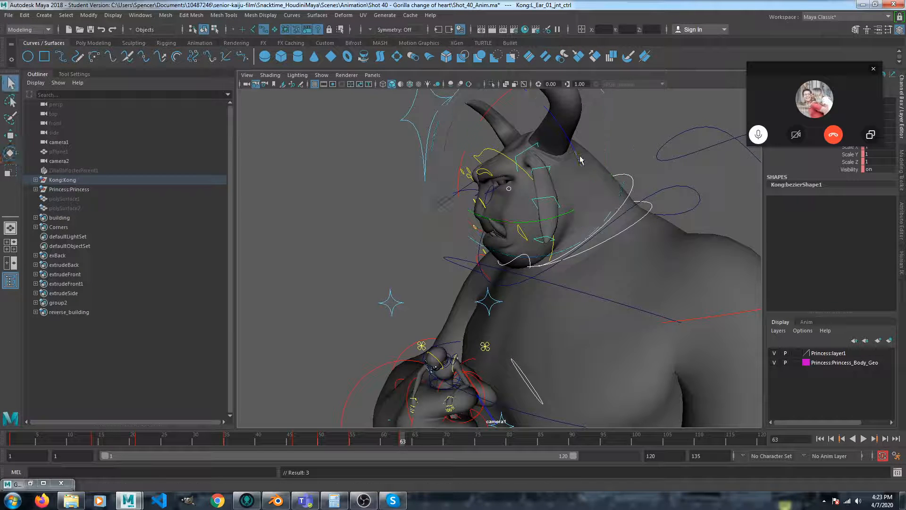
click(537, 144)
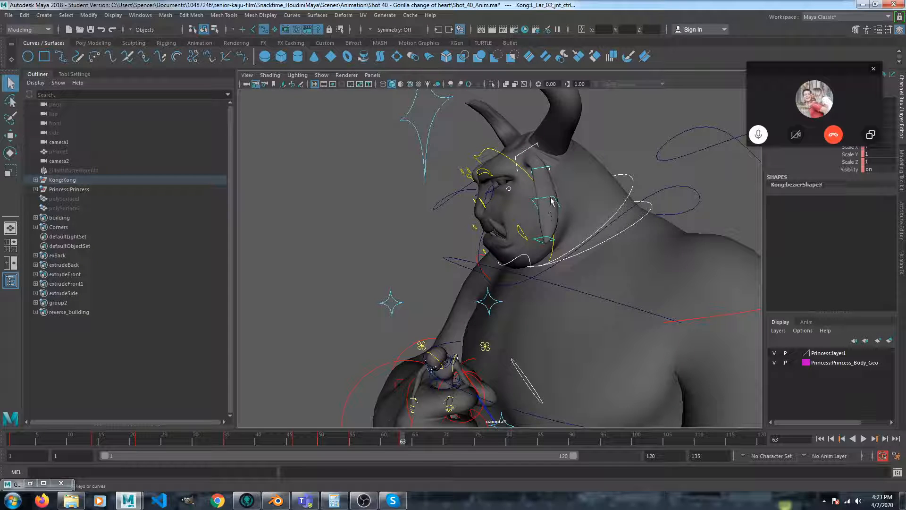
click(546, 239)
key(s)
- At frame 71, rotate all four left ear controls together to swing the ear forward over the jaw
mouse_move(368, 440)
mouse_down()
mouse_move(349, 440)
mouse_move(456, 440)
mouse_up()
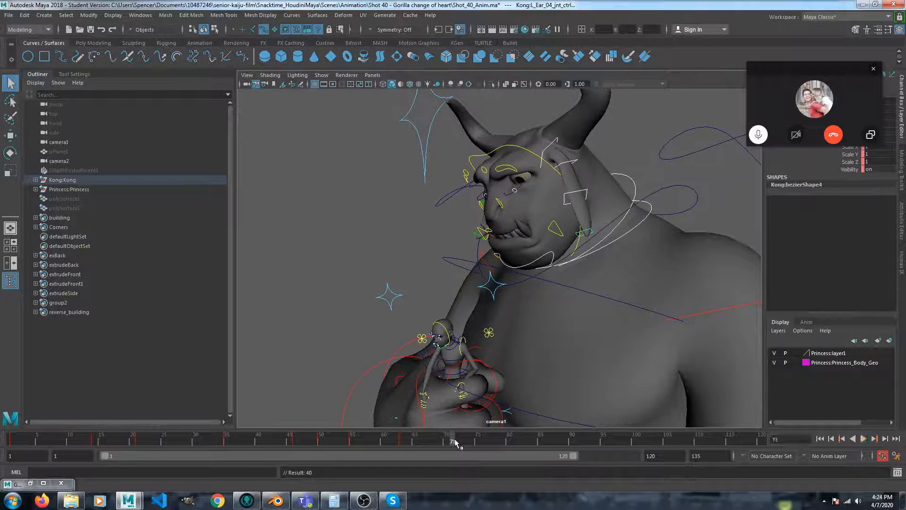
key(e)
click(555, 198)
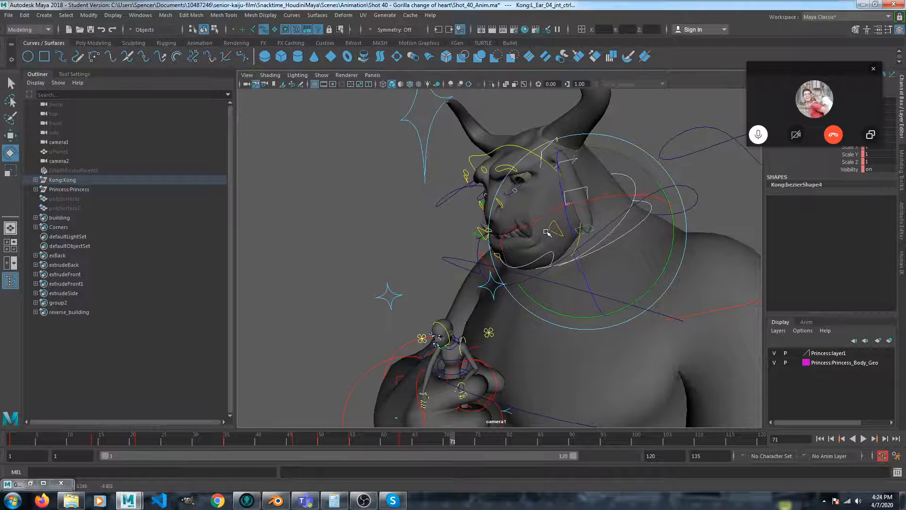
drag(547, 298, 593, 201)
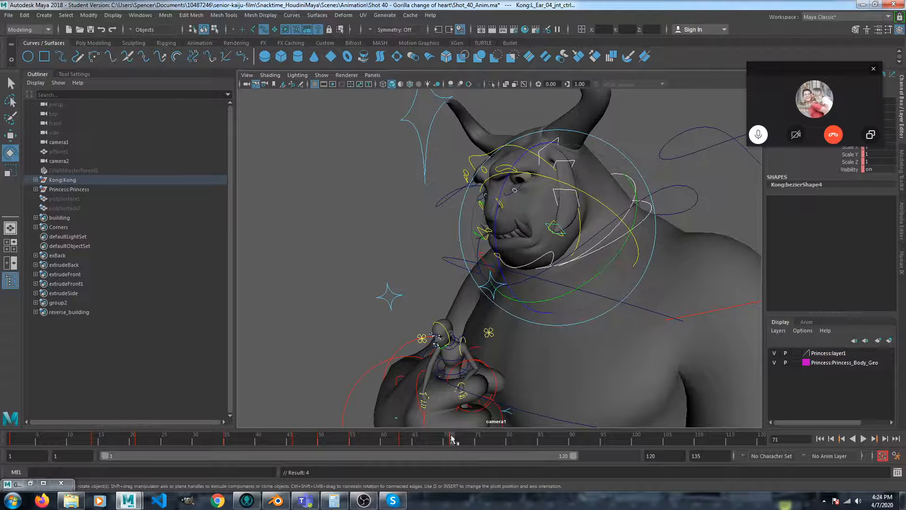
- At frame 84, rotate all left ear controls to swing the ear backward, and refine the bend at the Ear_03 control
mouse_move(427, 445)
mouse_down()
mouse_move(379, 443)
mouse_move(542, 445)
mouse_up()
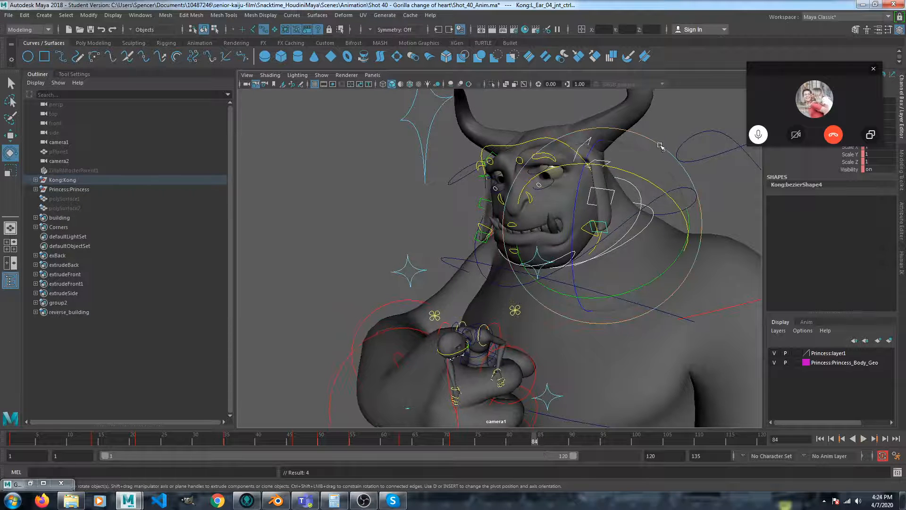
drag(659, 145, 696, 150)
click(665, 123)
click(609, 161)
click(655, 180)
click(626, 188)
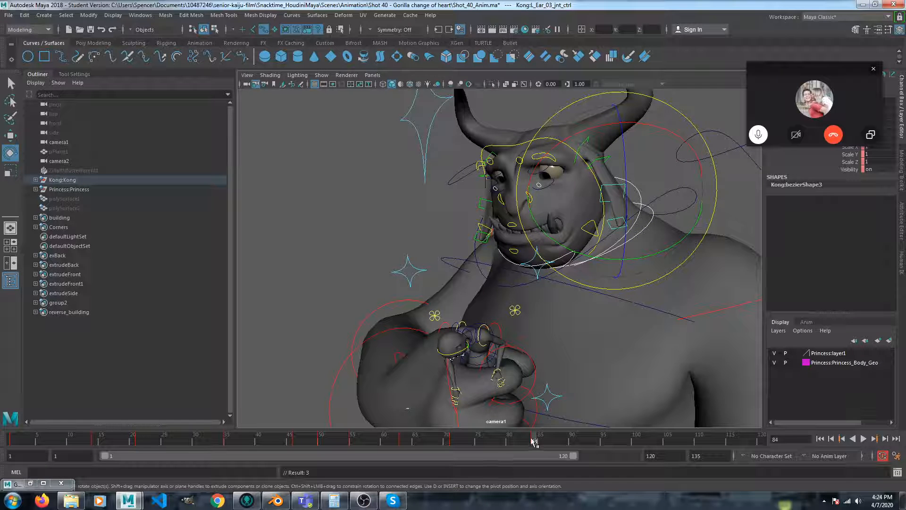
- Play back the motion, go to frame 97, and rotate all four left ear controls together to swing the ear toward the face
drag(534, 441, 391, 443)
key(alt+v)
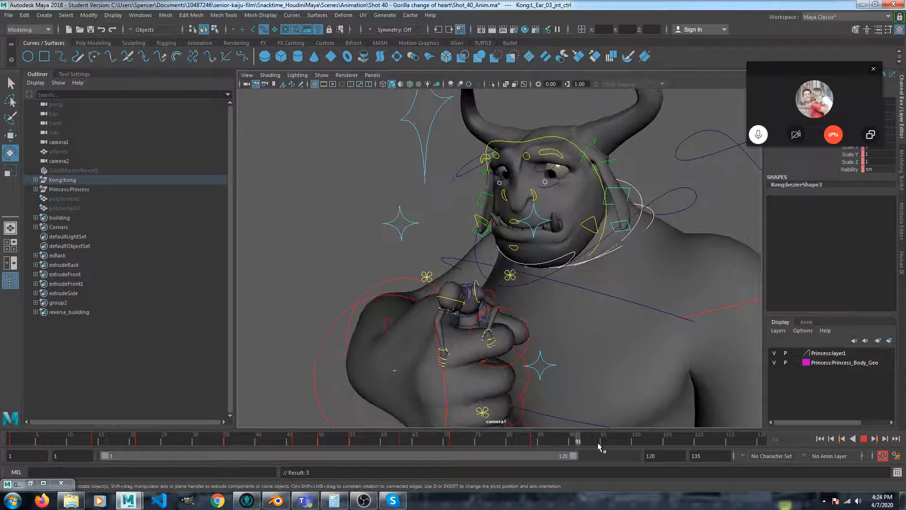
click(612, 443)
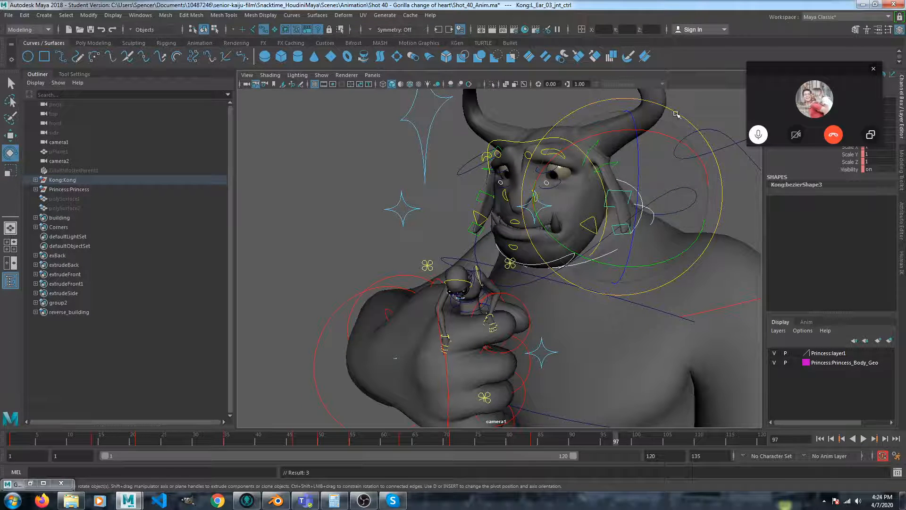
click(614, 155)
key(q)
click(595, 146)
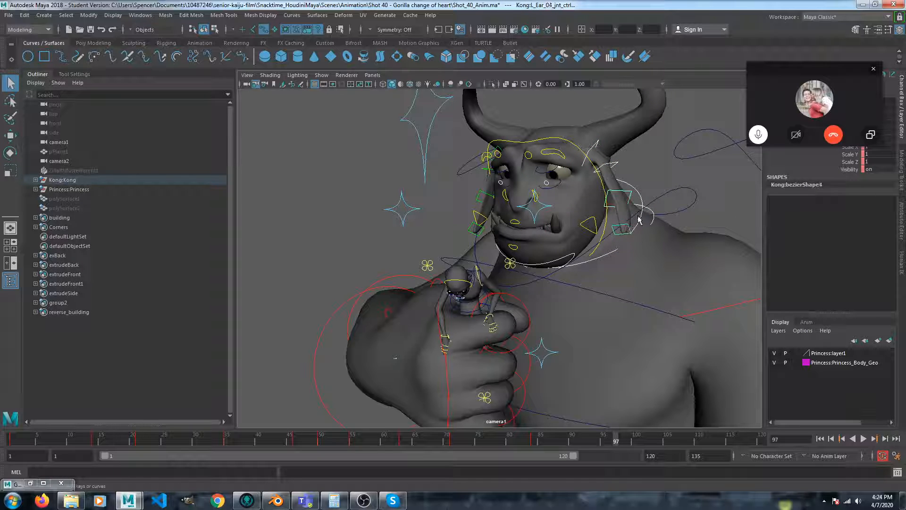
key(e)
drag(672, 145, 679, 154)
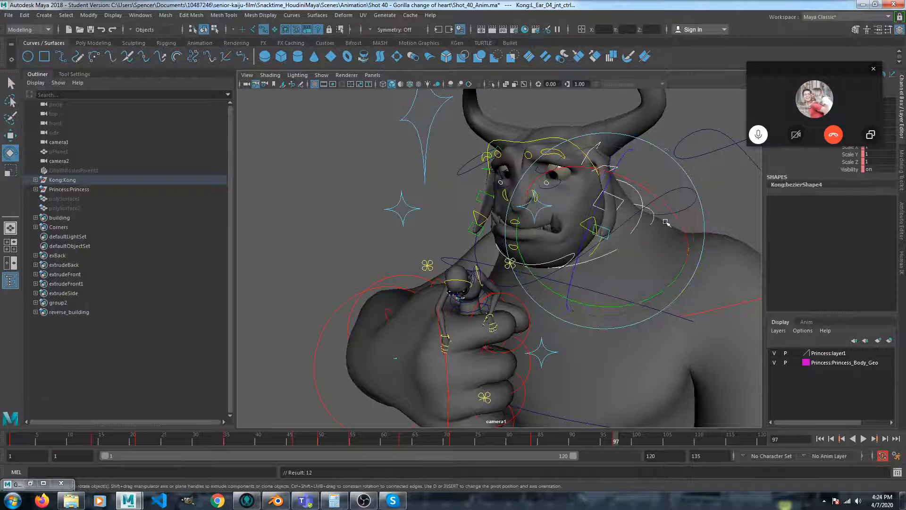
- Rotate the left Ear_03 and Ear_04 controls together at frame 97 to bend the lower ear slightly backward
click(620, 204)
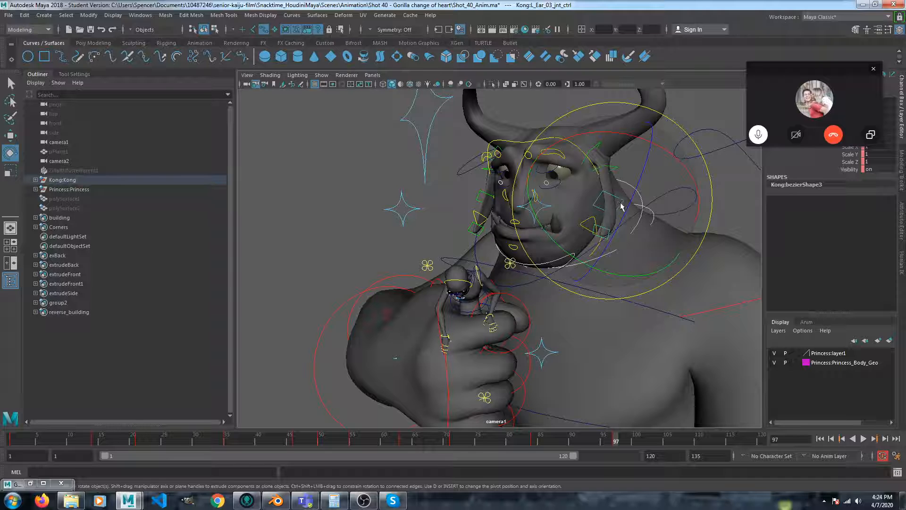
key(q)
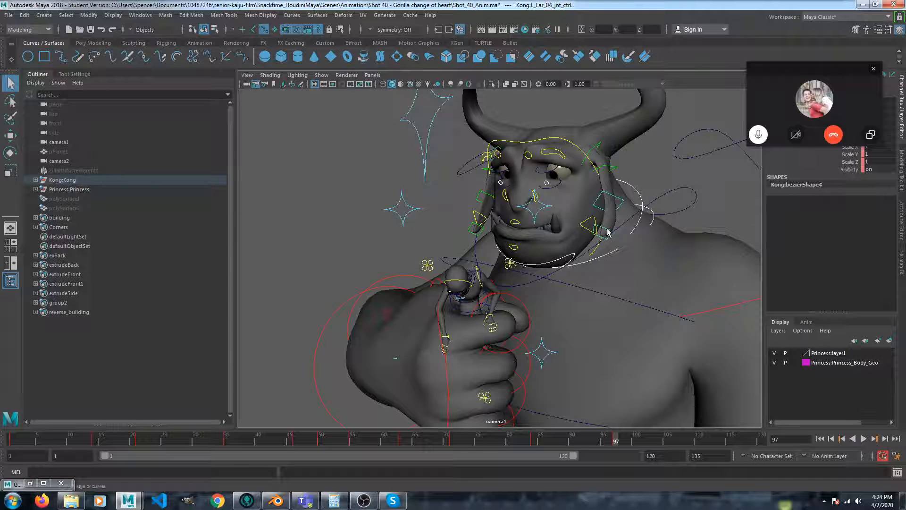
click(595, 237)
key(e)
drag(534, 236, 542, 260)
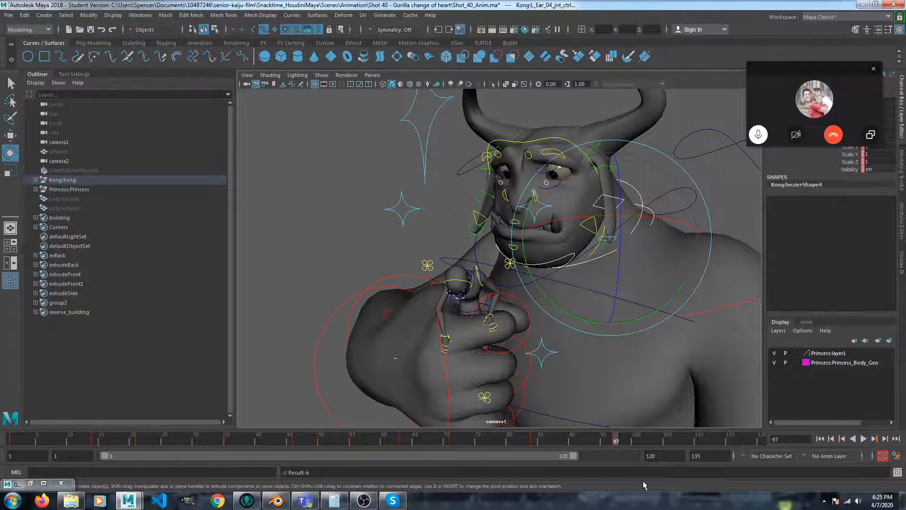
- At frame 104, rotate the left Ear_03 and Ear_04 controls together to curl the ear's tip slightly forward
drag(586, 446, 661, 449)
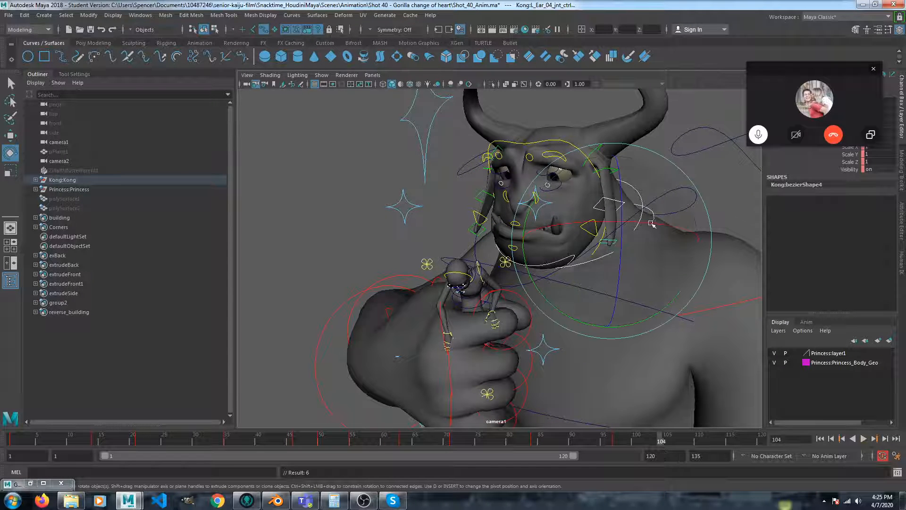
drag(689, 180, 688, 200)
click(668, 140)
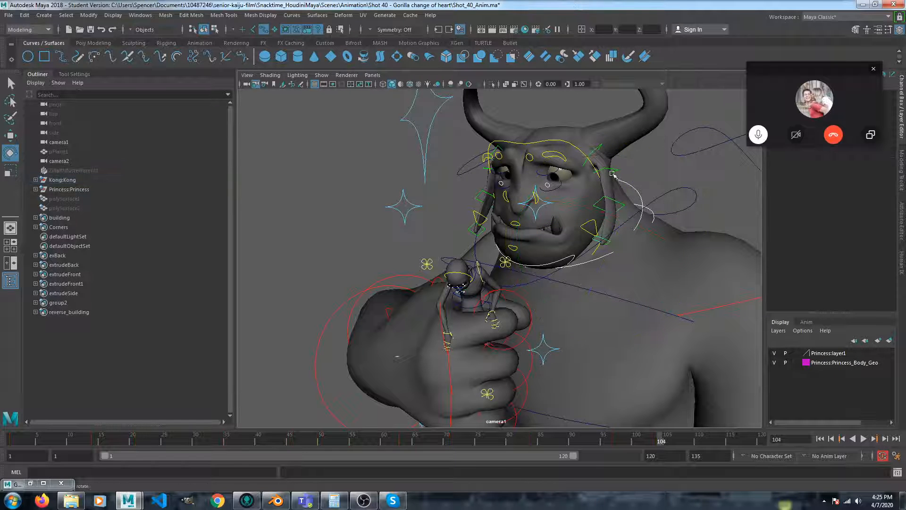
- Rotate the left Ear_02 control slightly toward the face at frame 104 and scrub back to check the motion
click(613, 174)
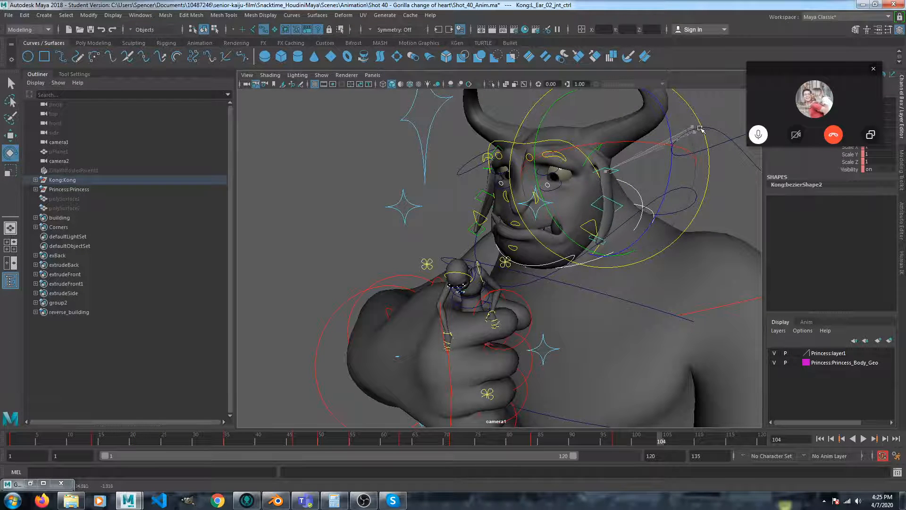
drag(700, 131, 695, 140)
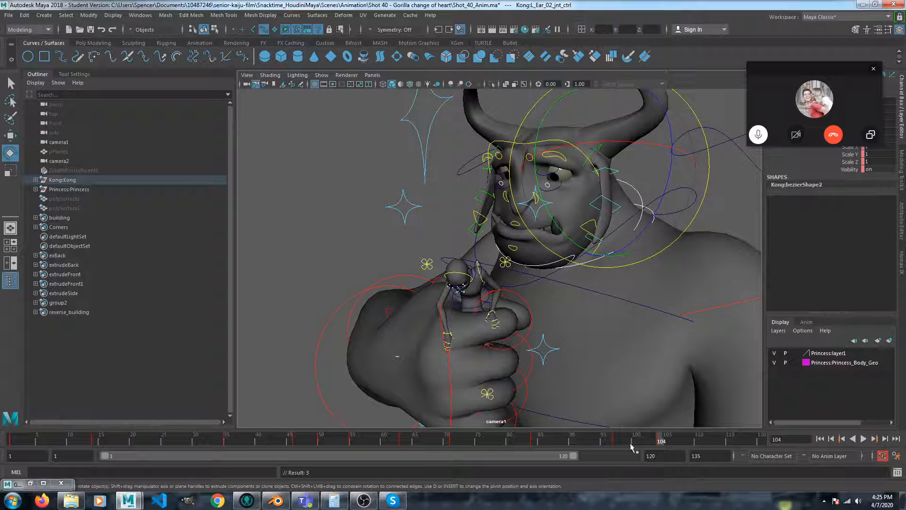
mouse_move(631, 447)
mouse_down()
mouse_move(416, 442)
mouse_move(610, 450)
mouse_up()
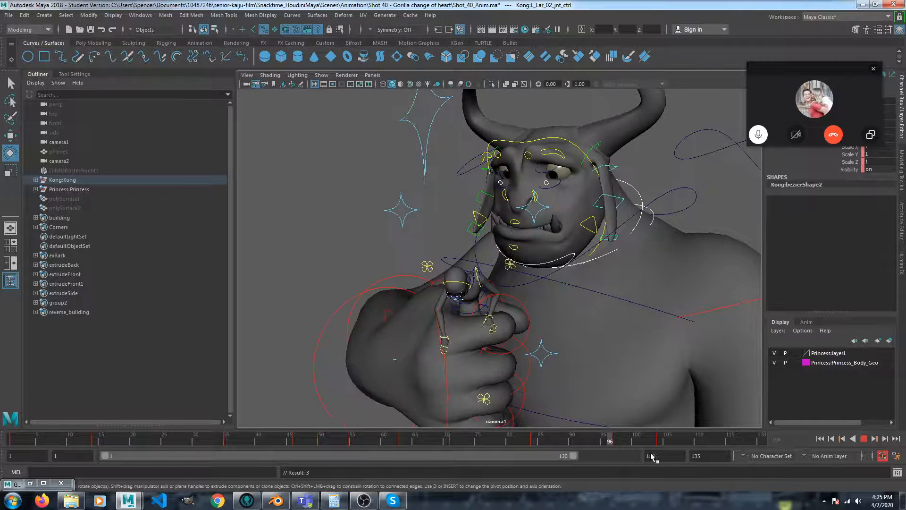
- At frame 112, rotate the left Ear_02 and Ear_01 controls to swing the ear backward, away from the face
click(710, 441)
click(704, 103)
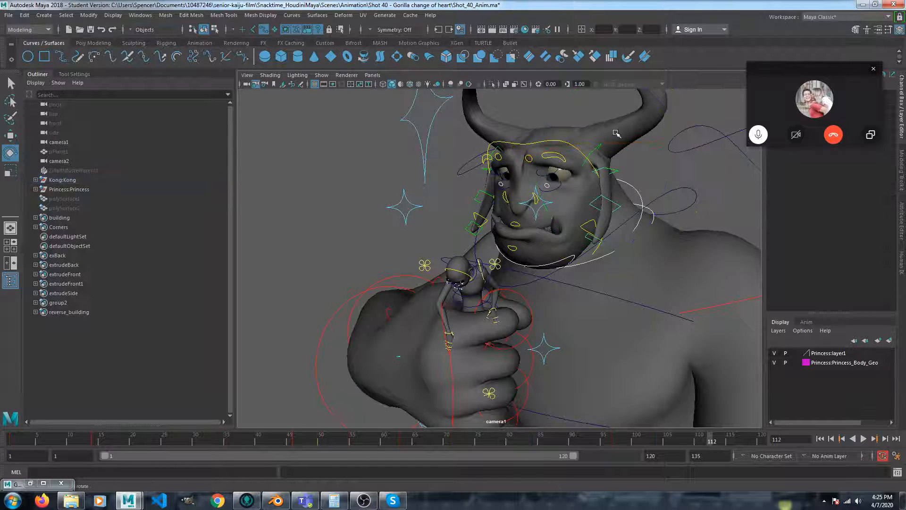
click(607, 167)
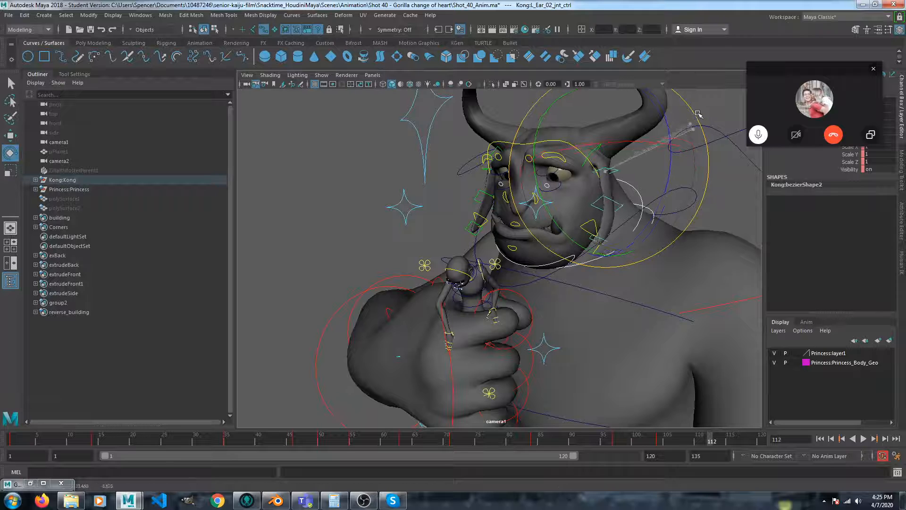
click(707, 101)
click(600, 146)
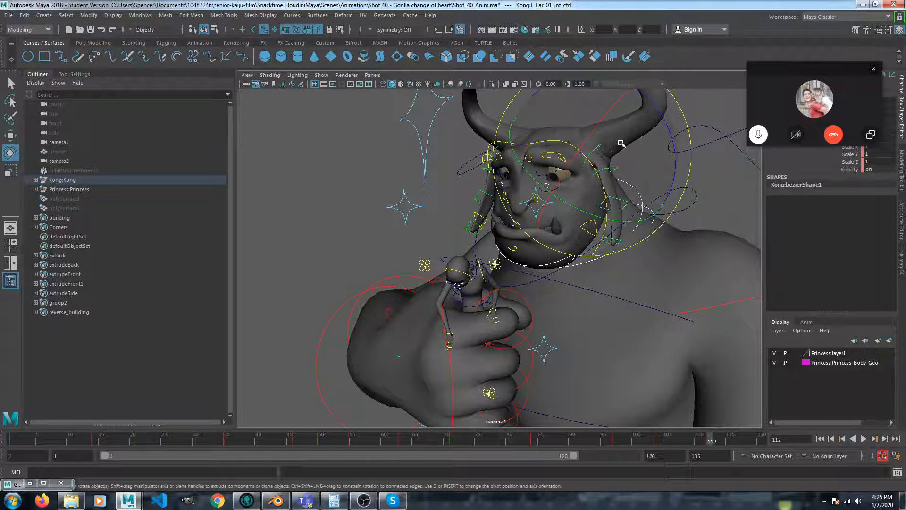
mouse_move(678, 119)
mouse_down()
mouse_move(684, 112)
mouse_move(684, 120)
mouse_up()
click(686, 123)
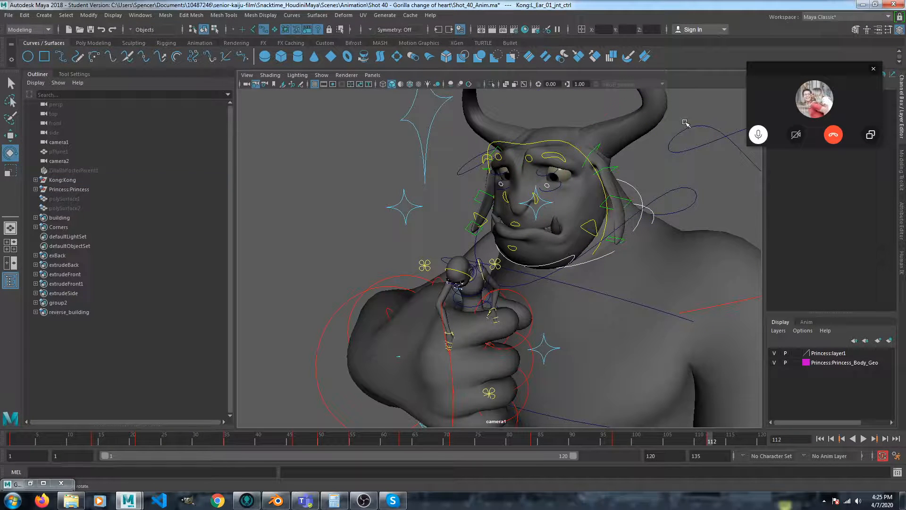
- Rotate the left Ear_03 and Ear_04 controls together at frame 112 to adjust the lower ear's bend, and play back to frame 120
click(624, 201)
key(q)
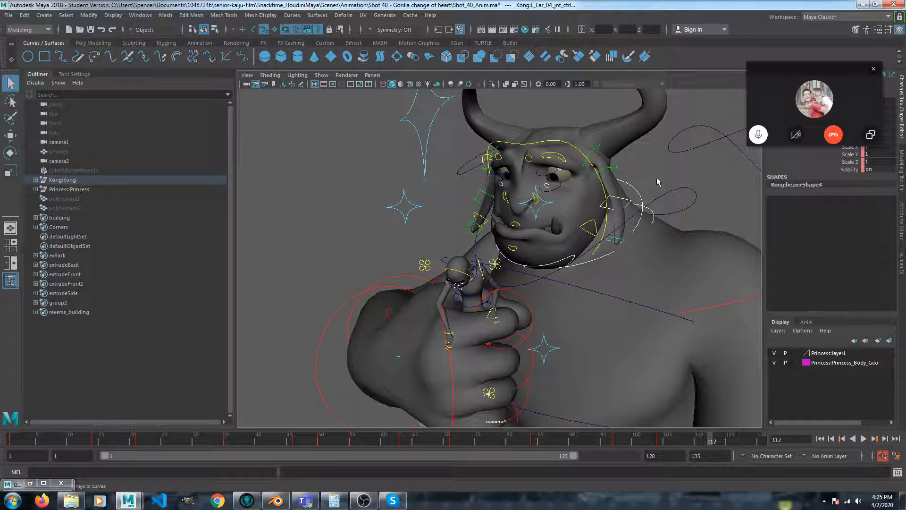
key(e)
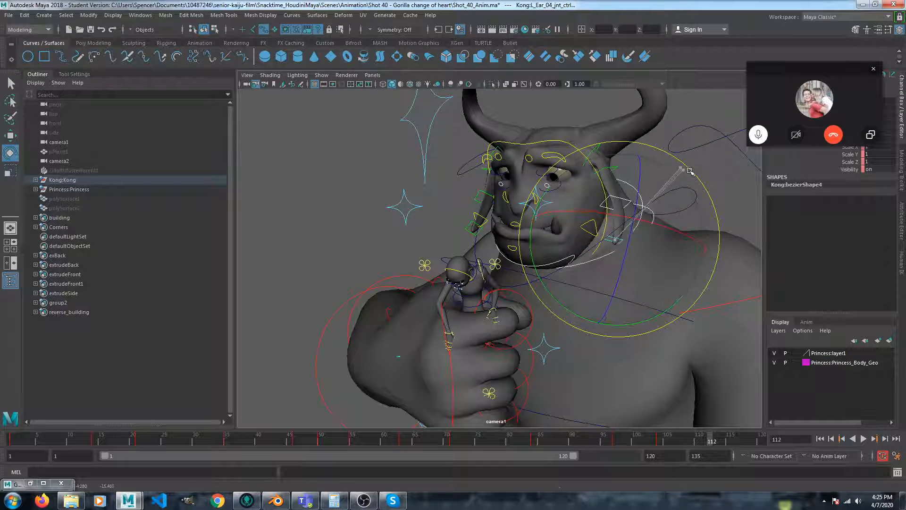
drag(687, 166, 723, 251)
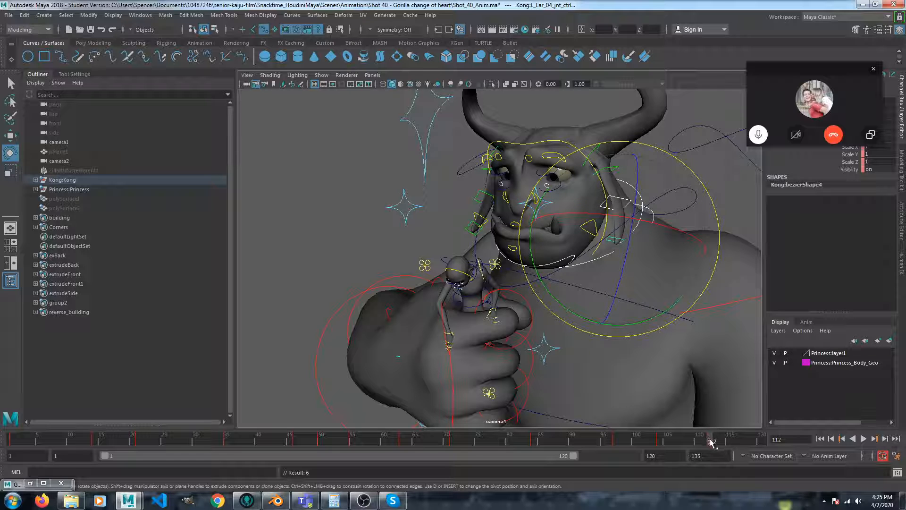
key(alt+v)
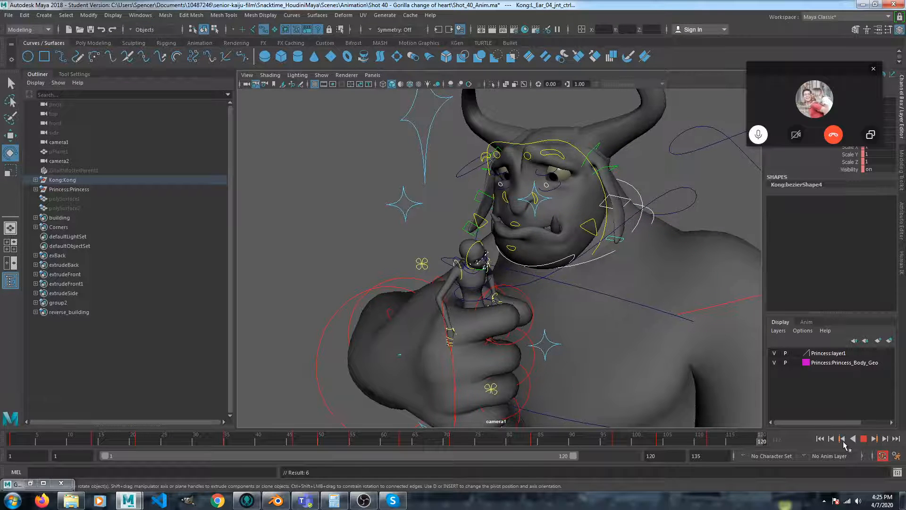
key(alt+v)
- At frame 120, rotate the left Ear_01 and Ear_02 controls together to swing the ear slightly toward the face
click(716, 176)
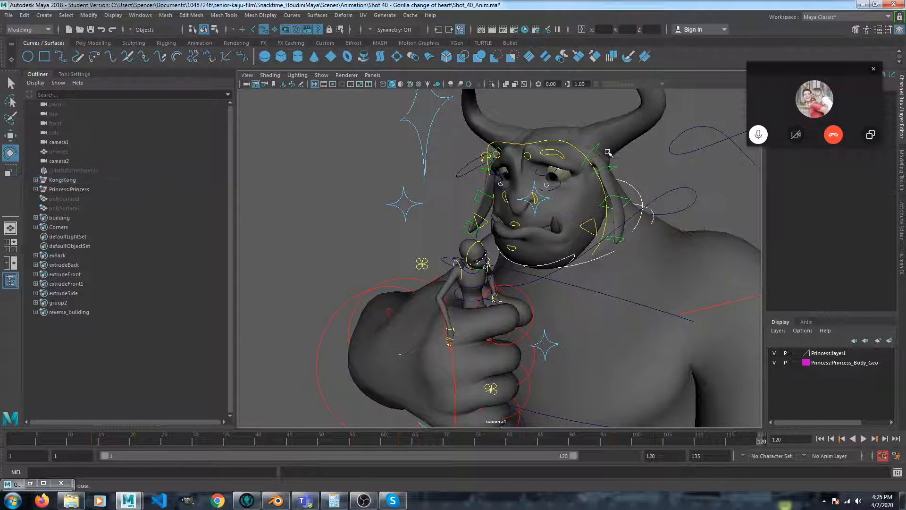
click(596, 147)
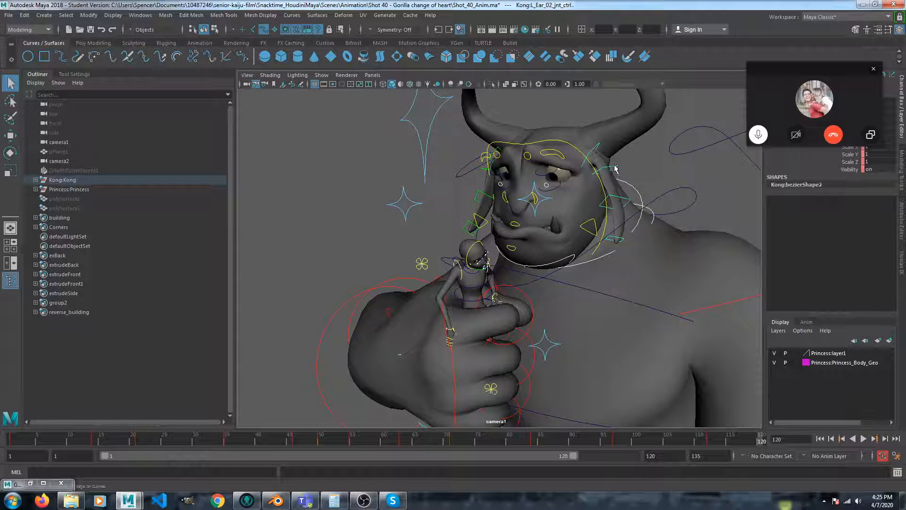
key(e)
drag(692, 114, 692, 119)
click(627, 218)
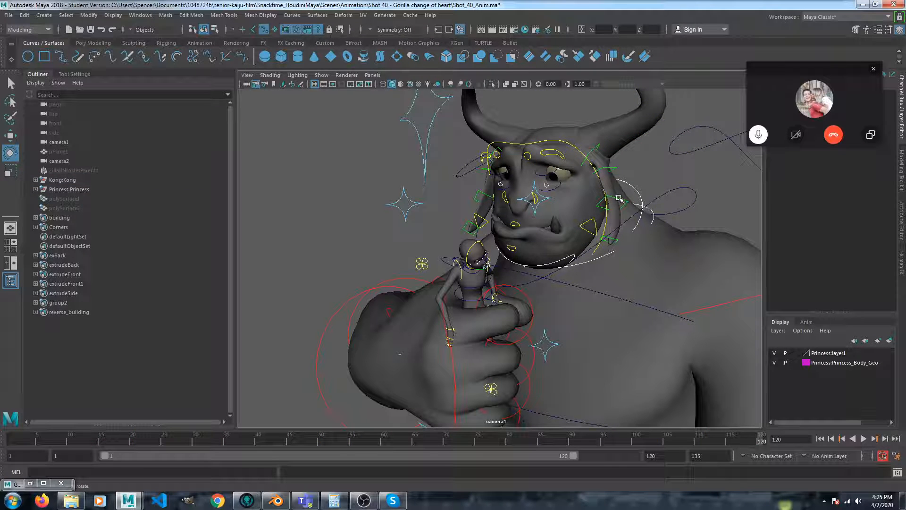
- Rotate the left Ear_03 and Ear_04 controls together at frame 120 to bend the lower ear slightly backward
click(618, 198)
key(q)
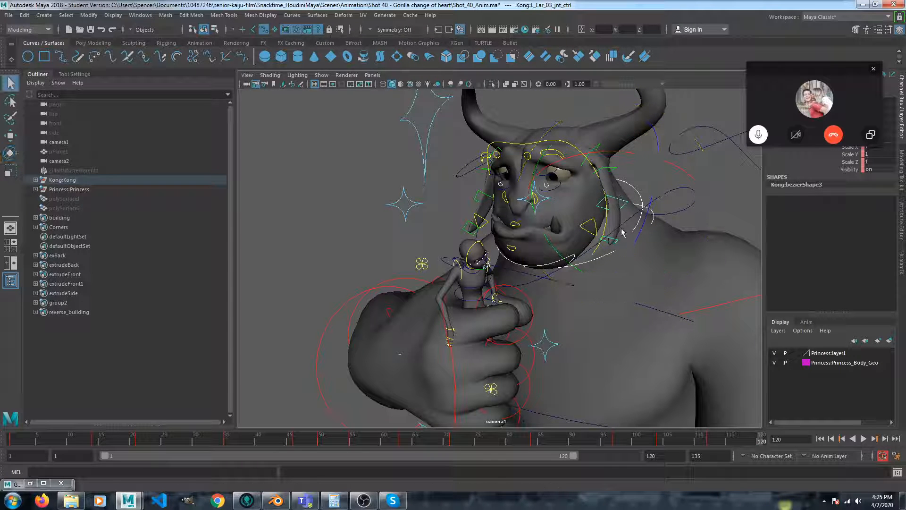
key(e)
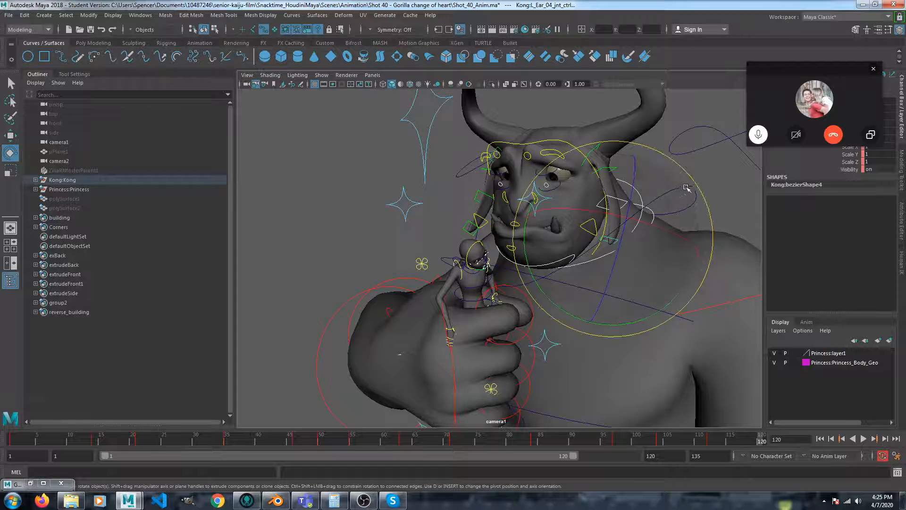
drag(681, 173, 675, 171)
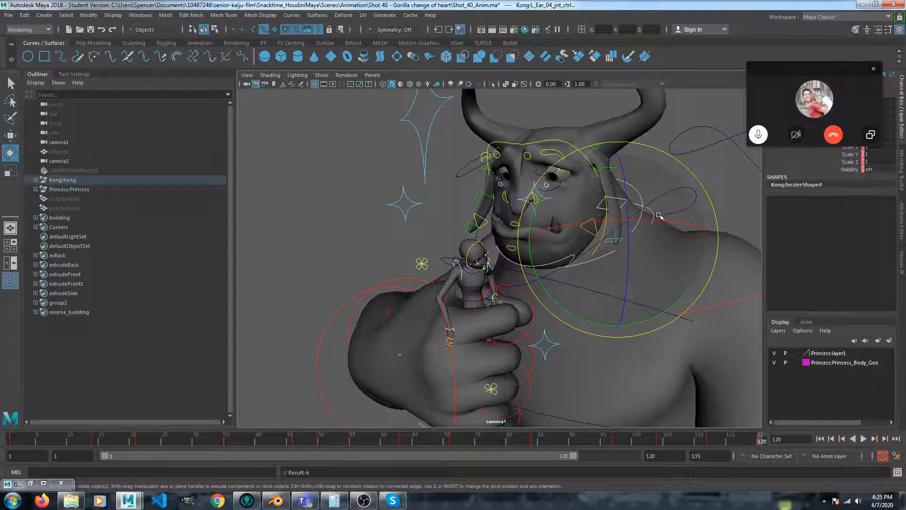
drag(611, 225, 607, 224)
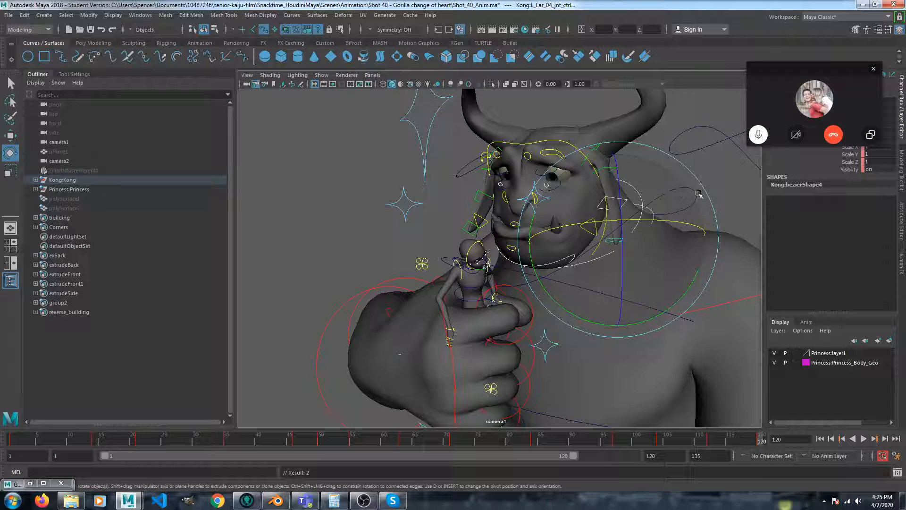
drag(698, 247, 693, 250)
click(733, 190)
- Play back the shot, create a playblast of the timeline, and review the ear motion in the media player before returning to Maya
key(alt+v)
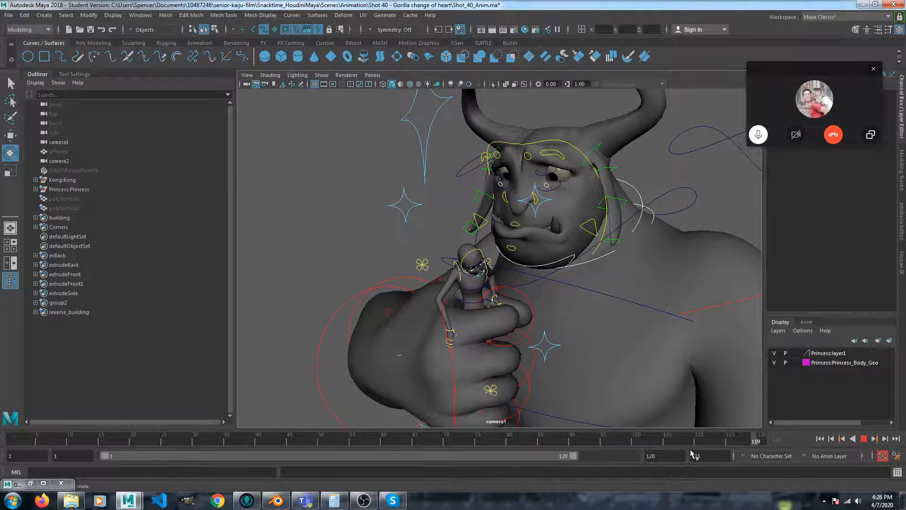
drag(323, 441, 1, 453)
right_click(133, 446)
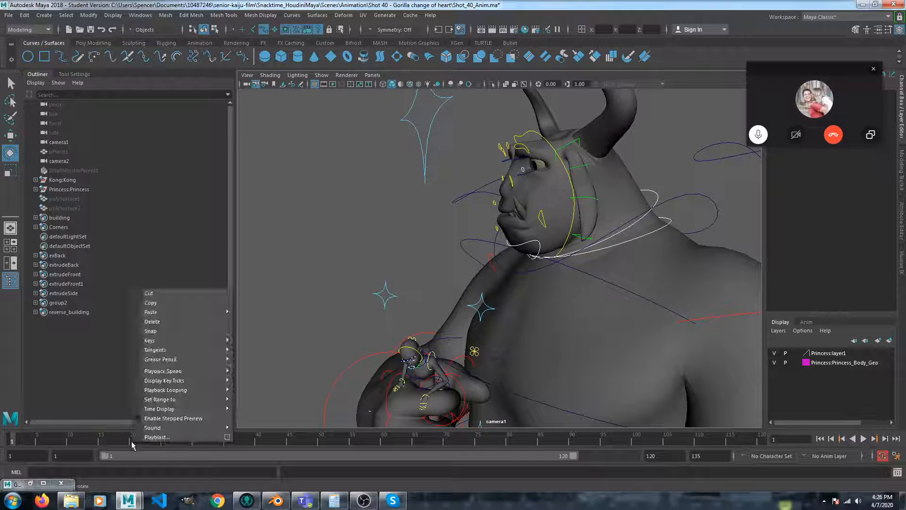
click(155, 438)
click(435, 252)
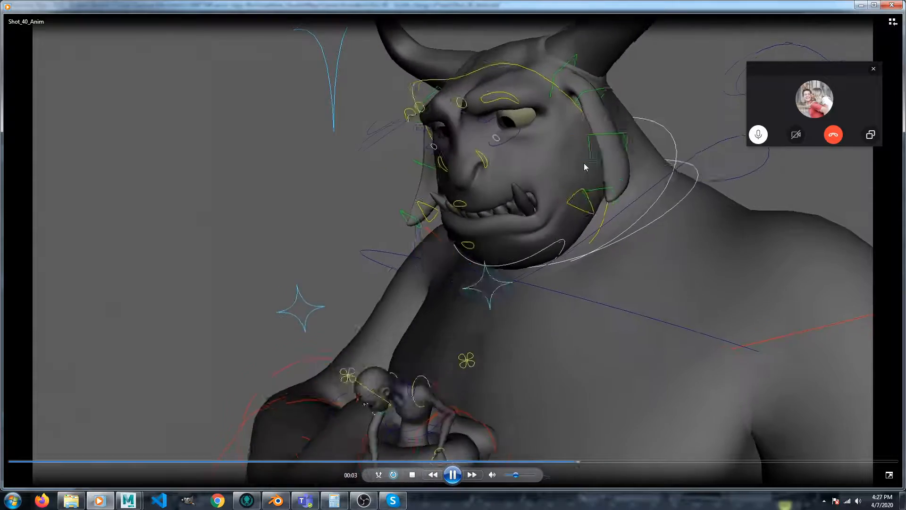
click(454, 475)
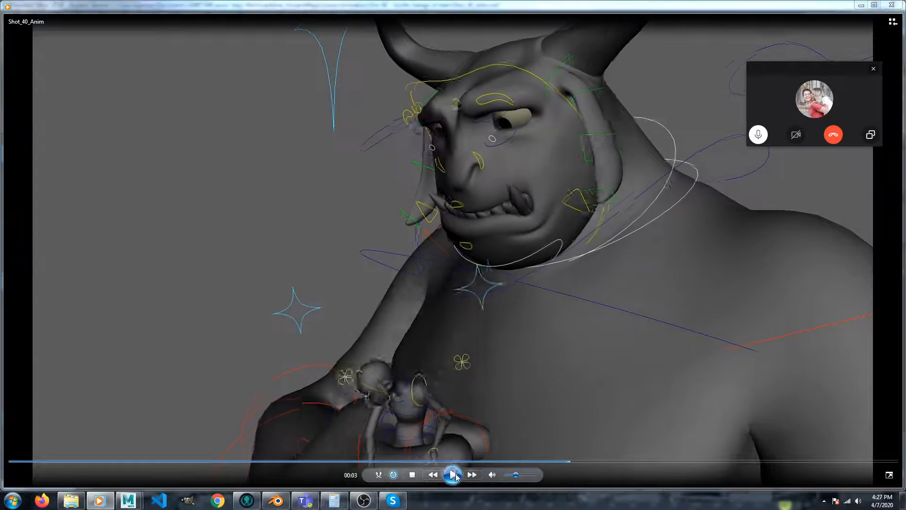
click(861, 7)
- Review the left ear's keys in playback and, at frame 50, rotate the Ear_01 control to lower the ear toward the face
click(595, 152)
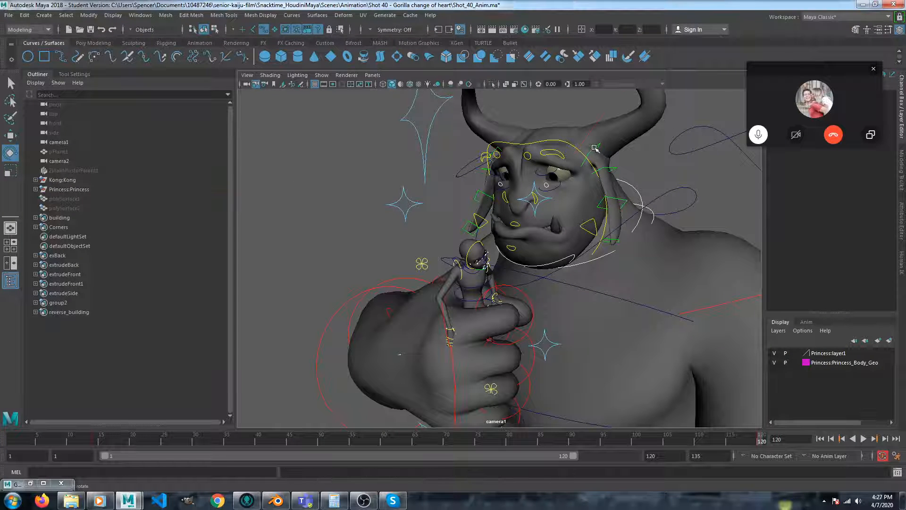
key(q)
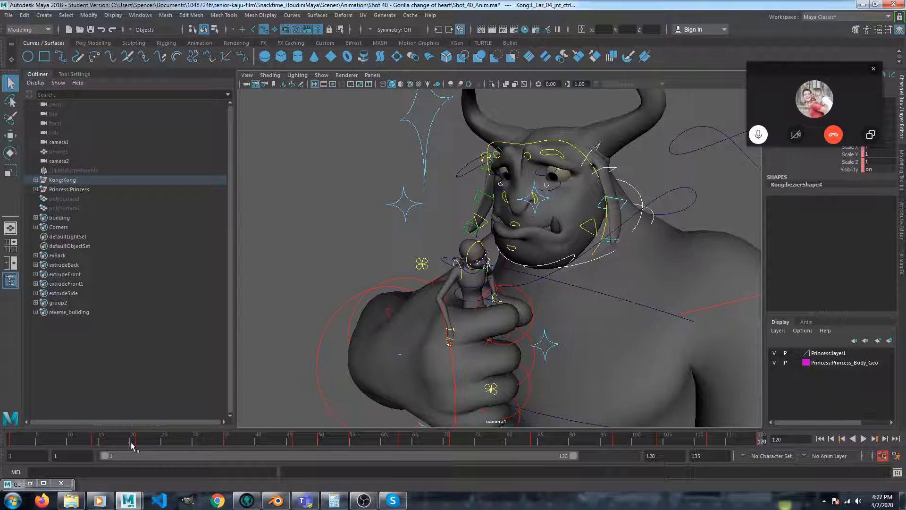
key(alt+v)
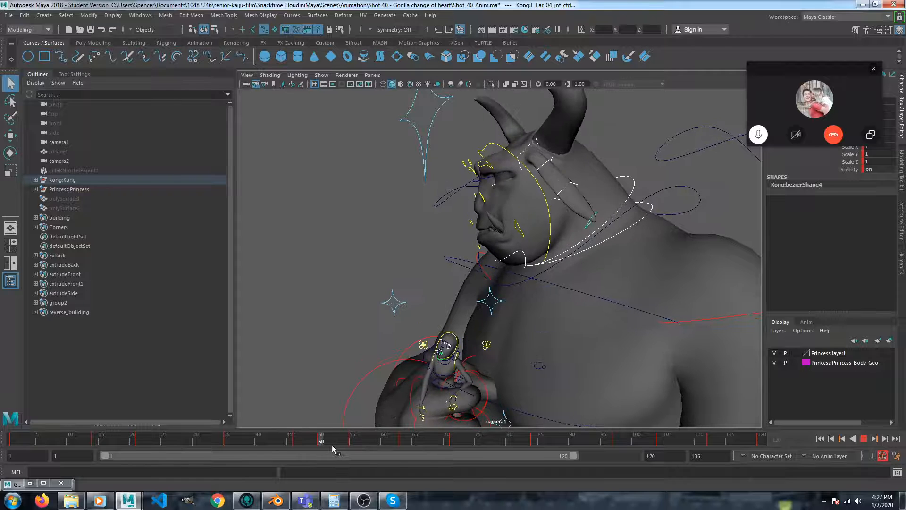
drag(325, 447, 322, 442)
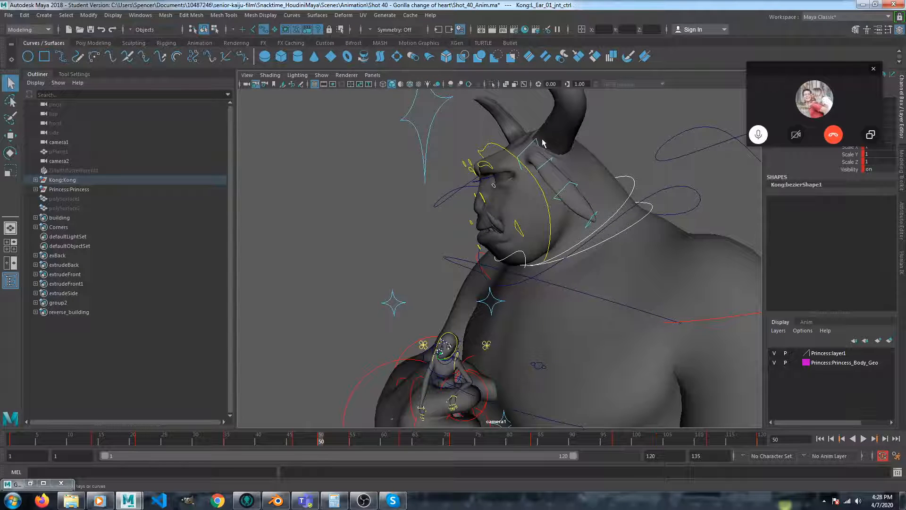
key(e)
drag(616, 108, 619, 135)
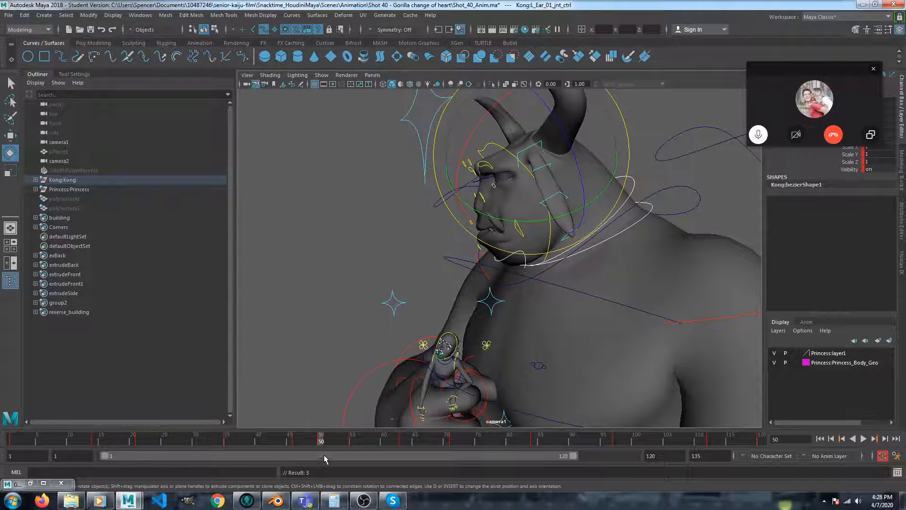
- Scrub forward to frame 112 and rotate the left Ear_02 control to bring the ear slightly toward the face
drag(319, 442, 709, 440)
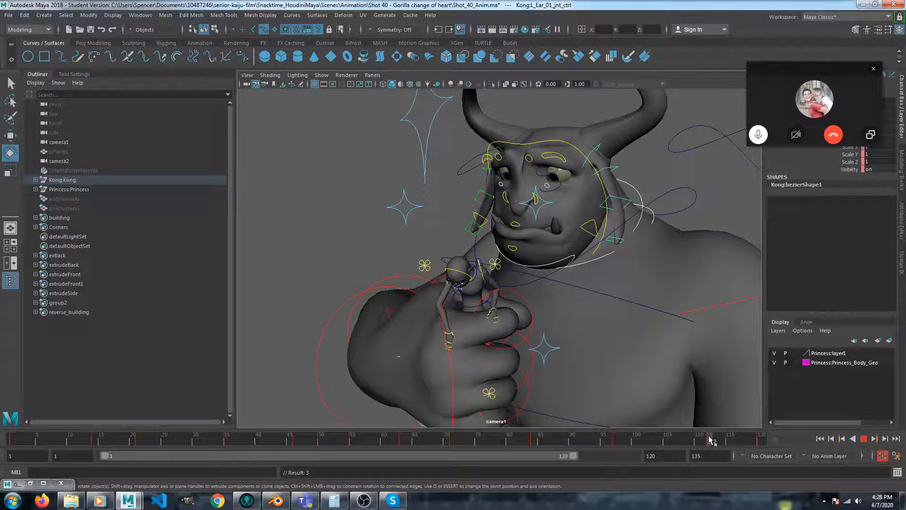
click(623, 167)
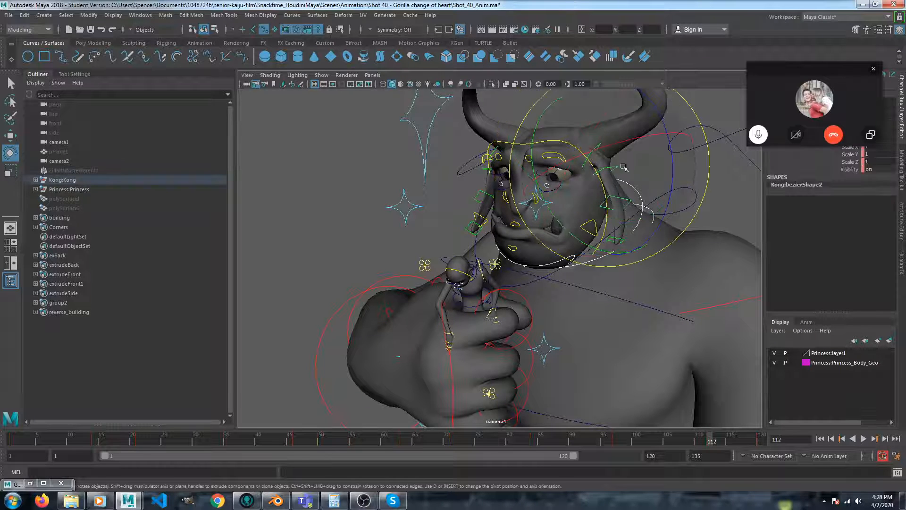
click(689, 127)
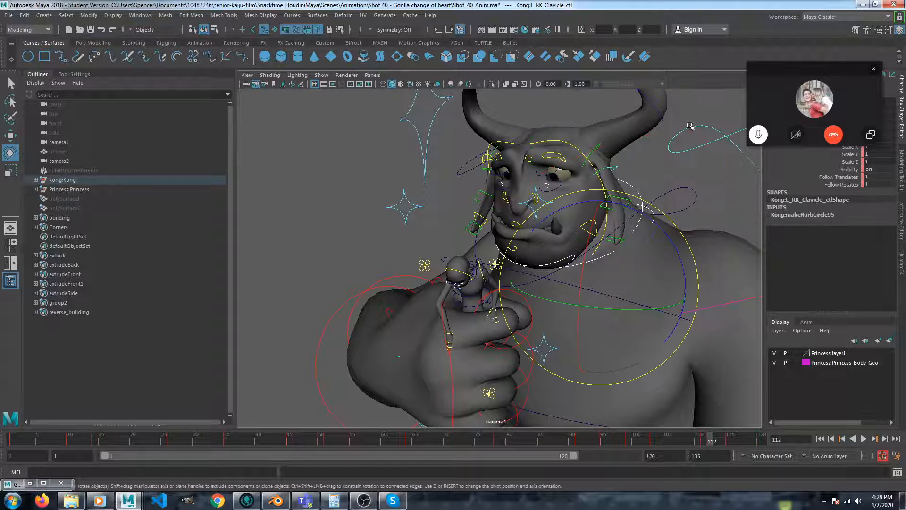
click(621, 167)
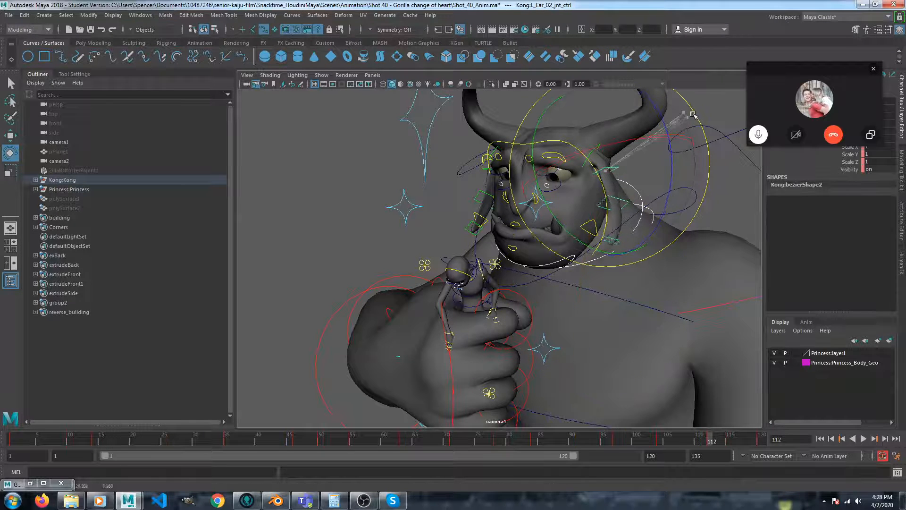
click(722, 165)
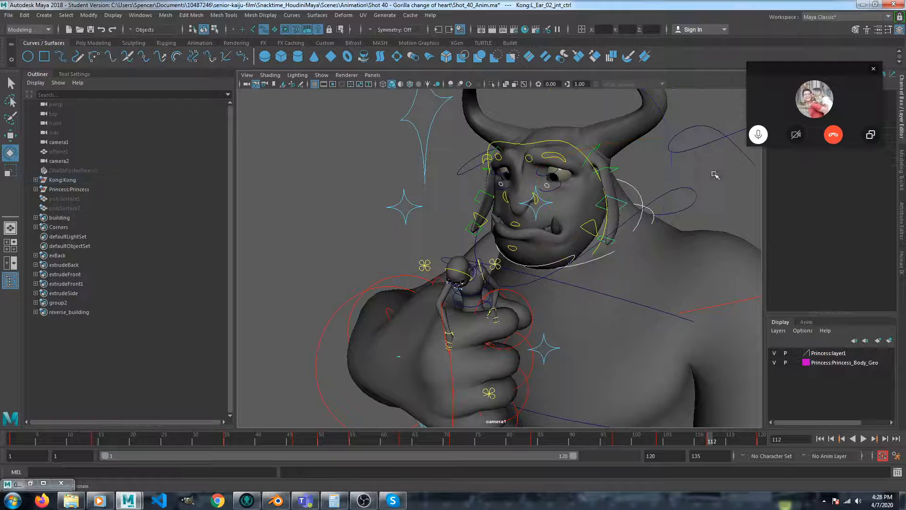
- Rotate the left Ear_03 control at frame 112 to refine the lower ear's bend, key its rotation, and scrub to frame 120
click(617, 200)
mouse_move(698, 154)
mouse_down()
mouse_move(706, 172)
mouse_move(703, 164)
mouse_move(692, 171)
mouse_up()
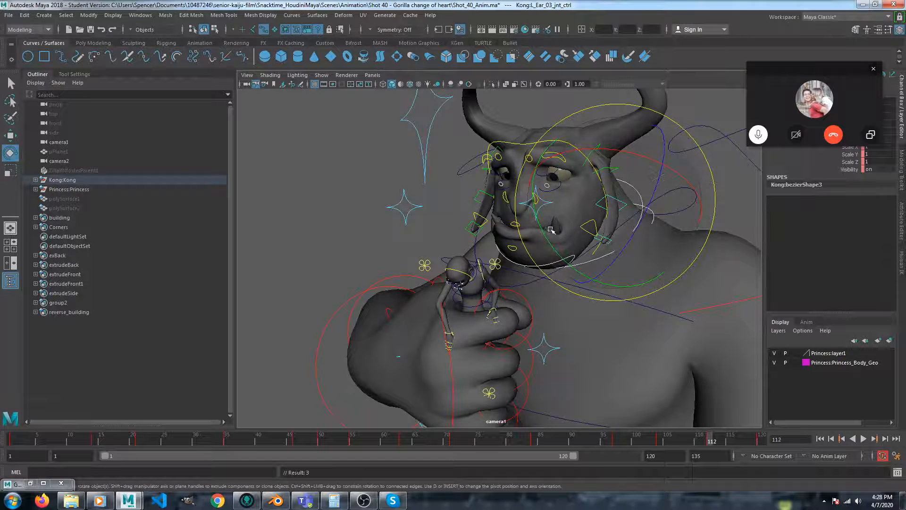
key(shift+e)
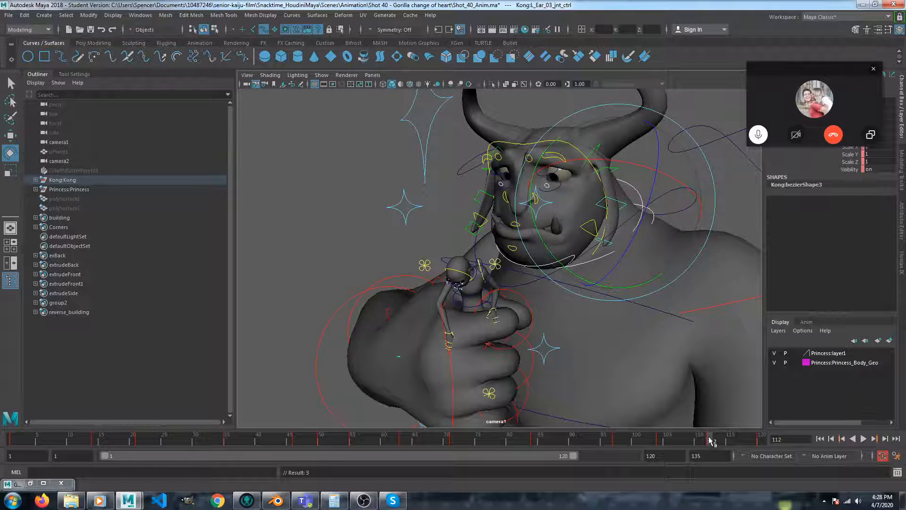
mouse_move(682, 441)
mouse_down()
mouse_move(530, 437)
mouse_move(819, 440)
mouse_up()
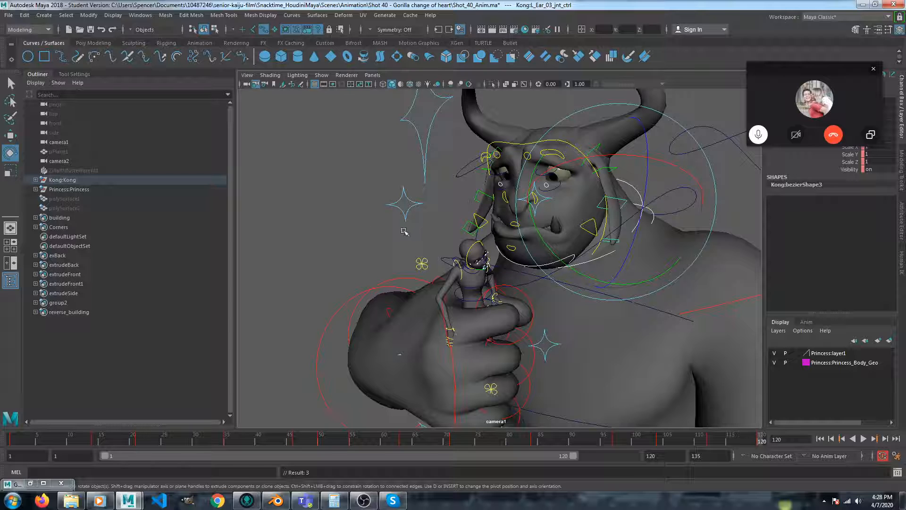
- Shift the left Ear_01 control's keys from frame 11 through 120 one frame earlier
click(350, 163)
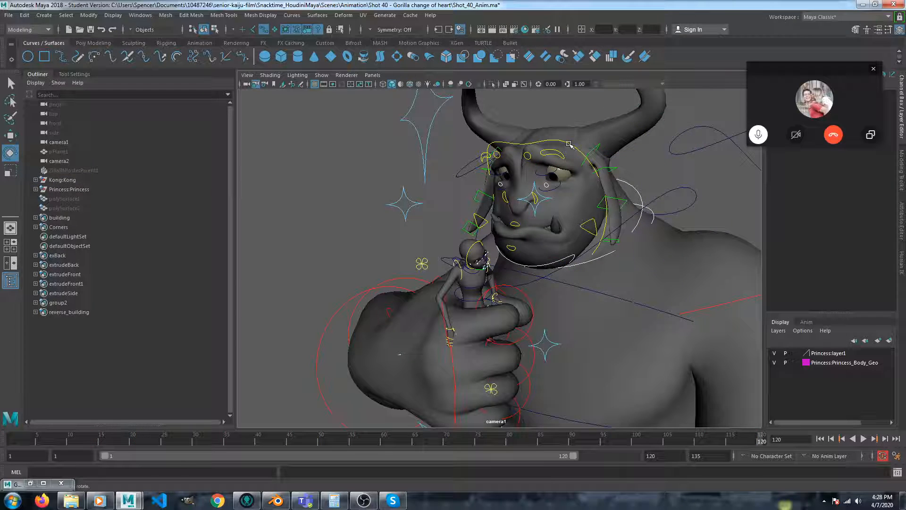
click(598, 145)
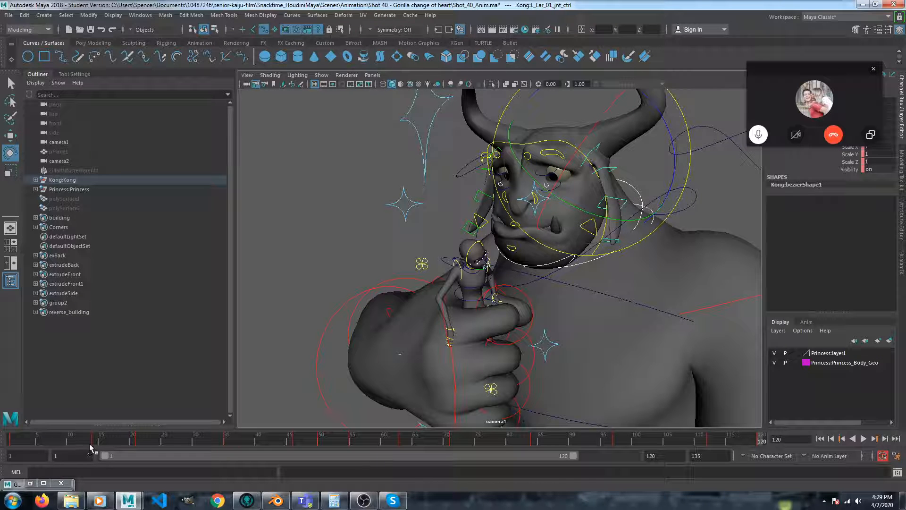
shift+drag(77, 442, 778, 442)
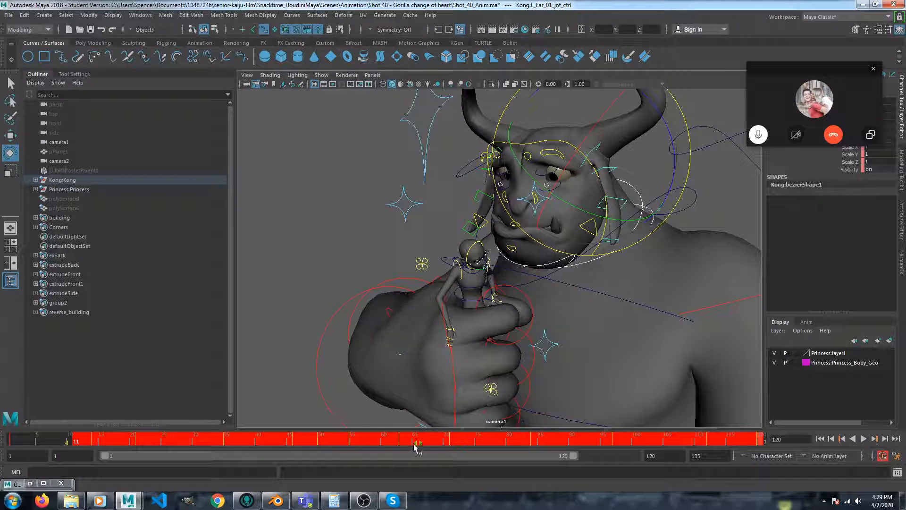
drag(416, 444, 410, 445)
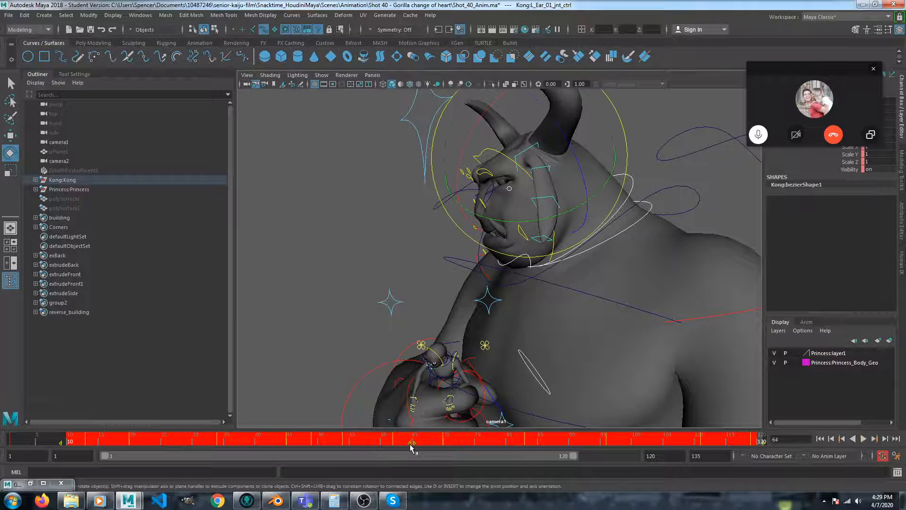
- Shift the left Ear_03 control's keys from frame 10 through 120 one frame later and deselect the control
click(322, 307)
click(551, 196)
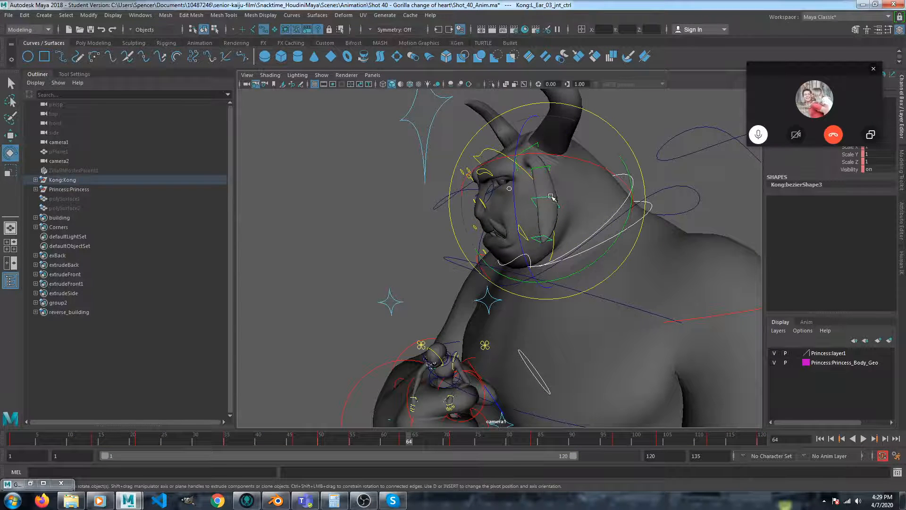
click(656, 106)
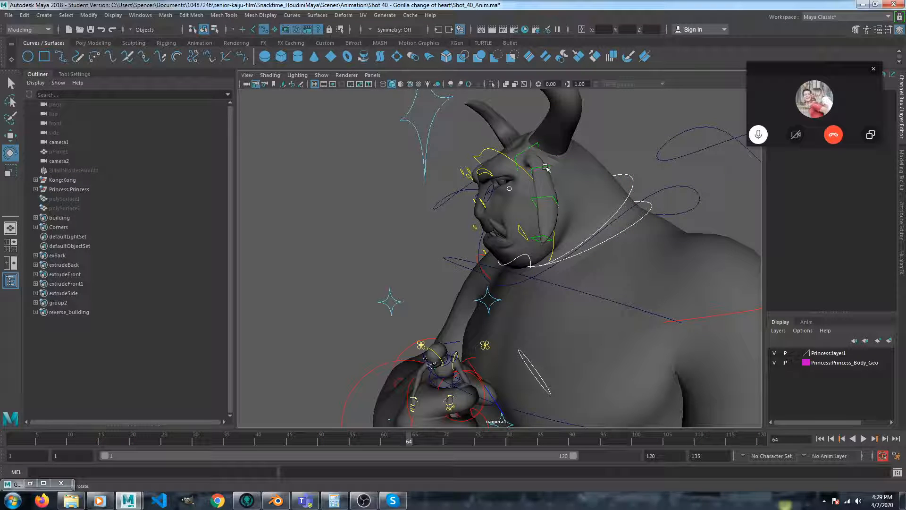
click(550, 197)
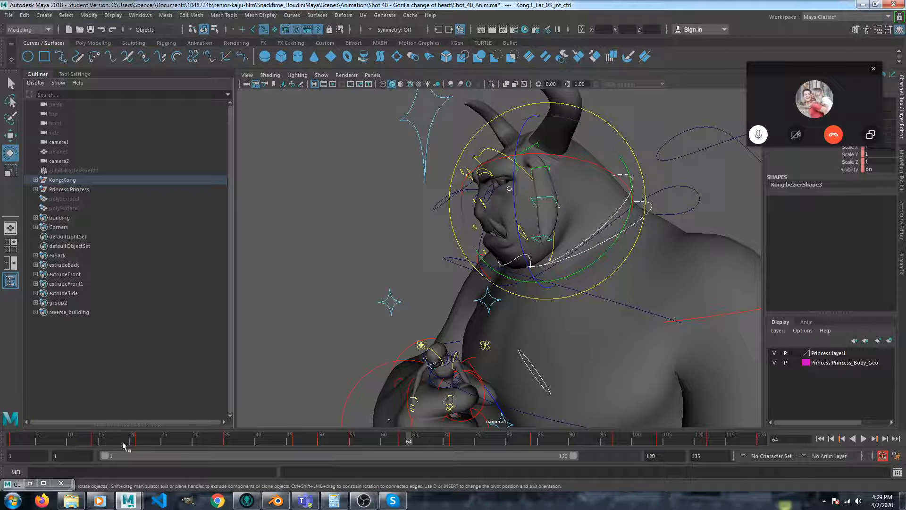
shift+drag(123, 442, 760, 441)
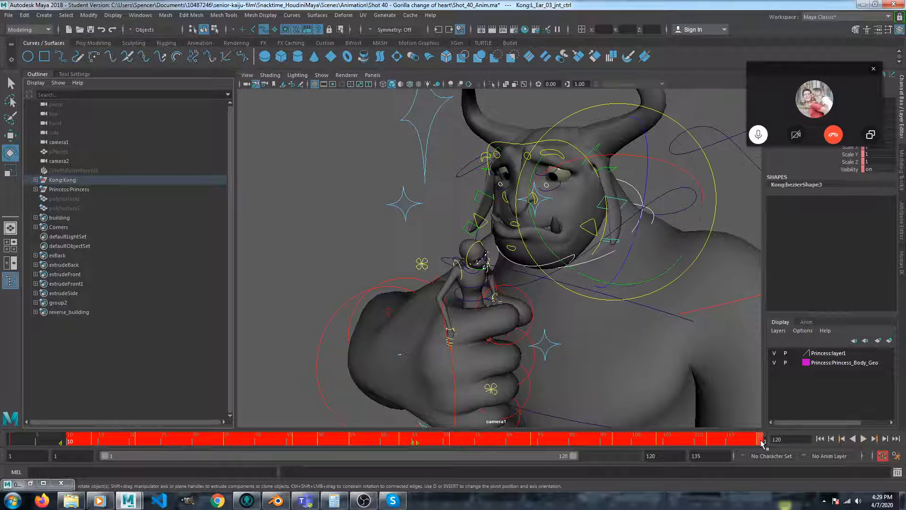
click(417, 444)
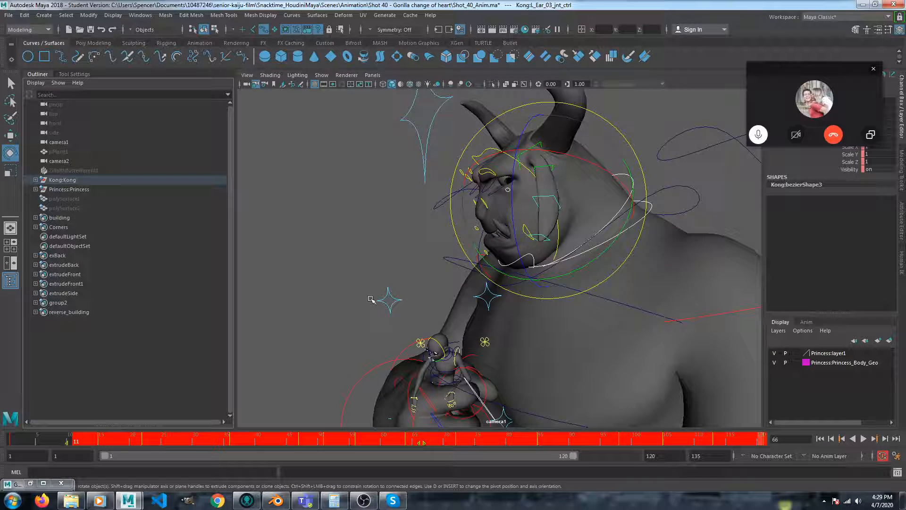
click(404, 251)
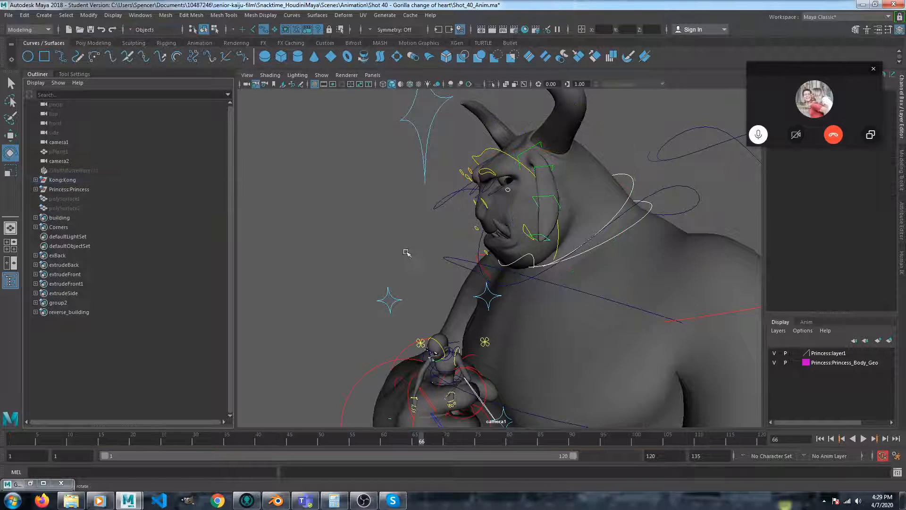
- Shift the left Ear_04 control's keys from frame 11 through 120 two frames later and deselect the control
click(547, 234)
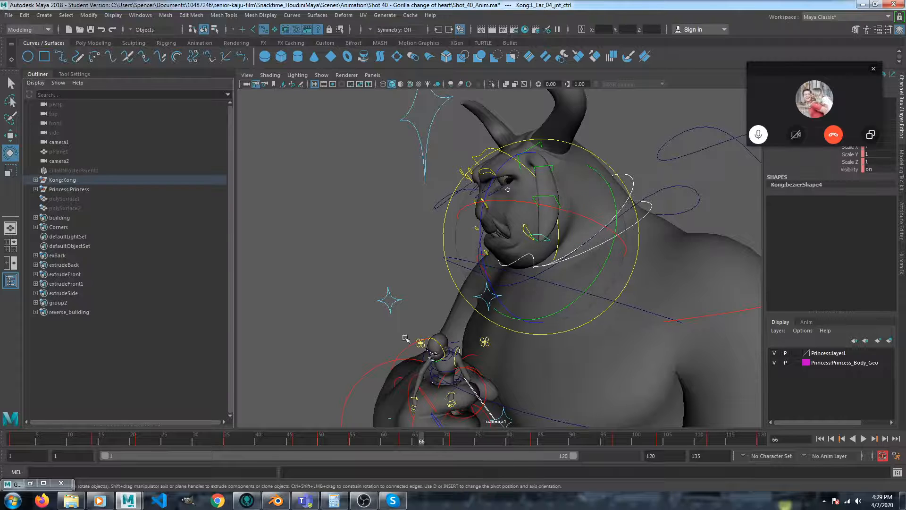
shift+drag(81, 437, 766, 443)
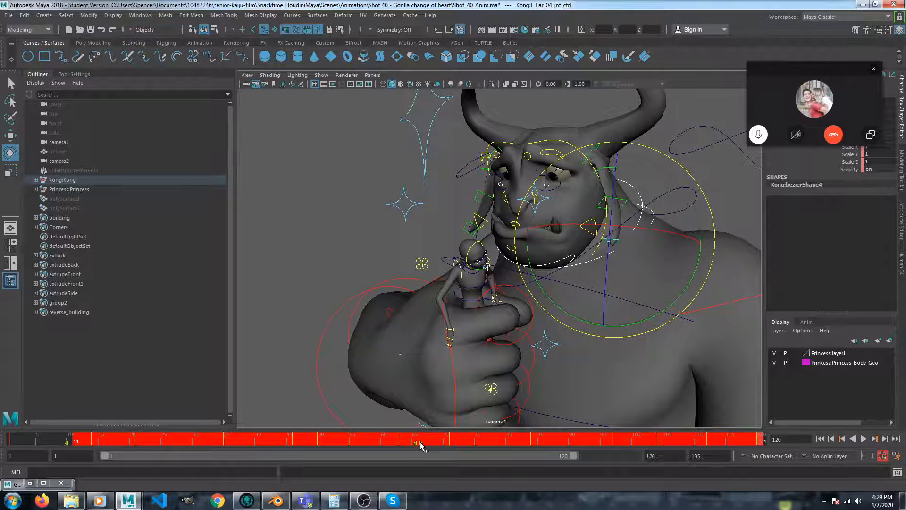
drag(420, 443, 432, 440)
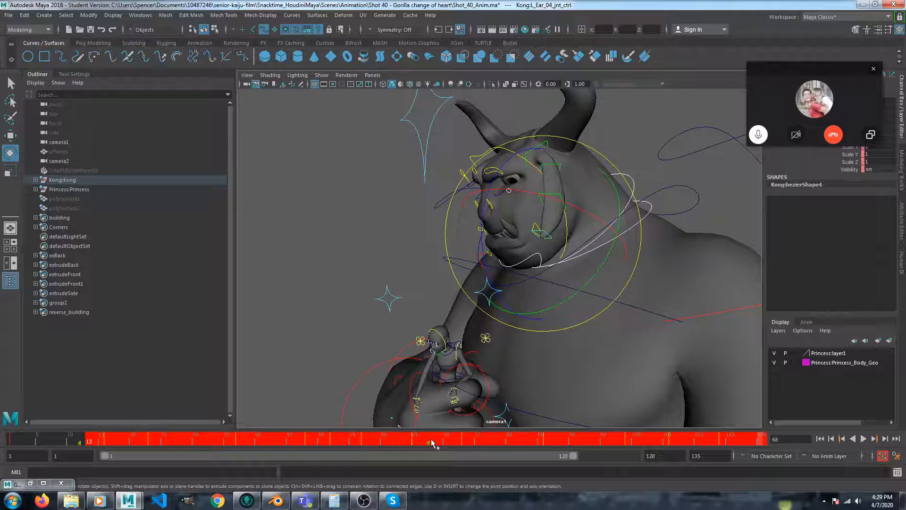
click(332, 228)
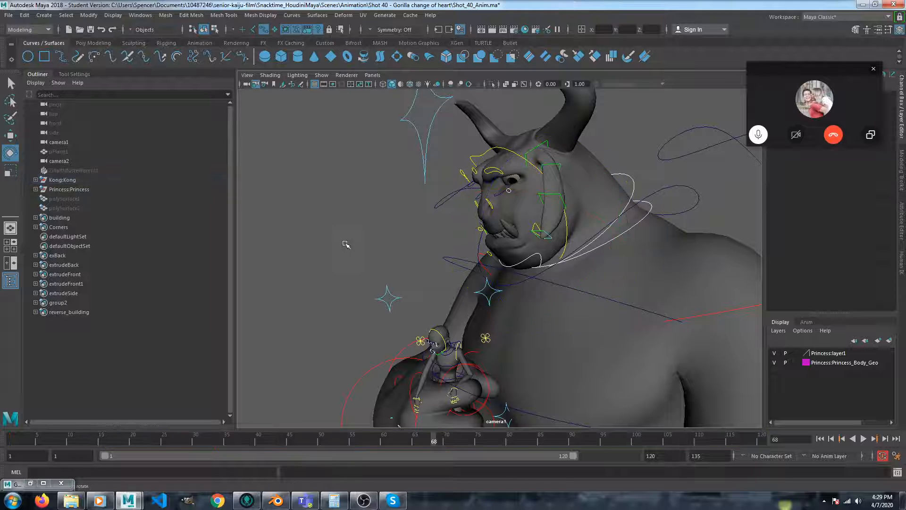
- Hide the control curves in the camera view and playblast the shot, overwriting the existing Shot_40_Anim movie
click(321, 74)
click(331, 143)
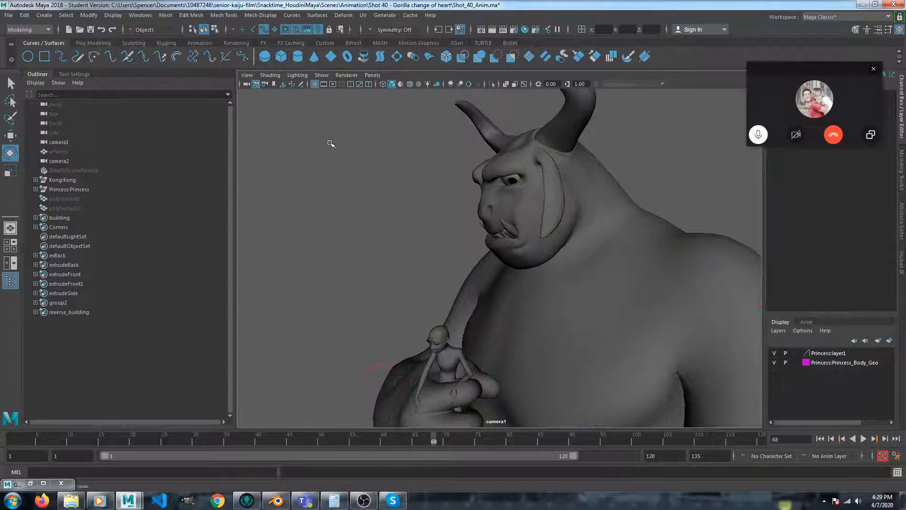
right_click(491, 441)
click(585, 434)
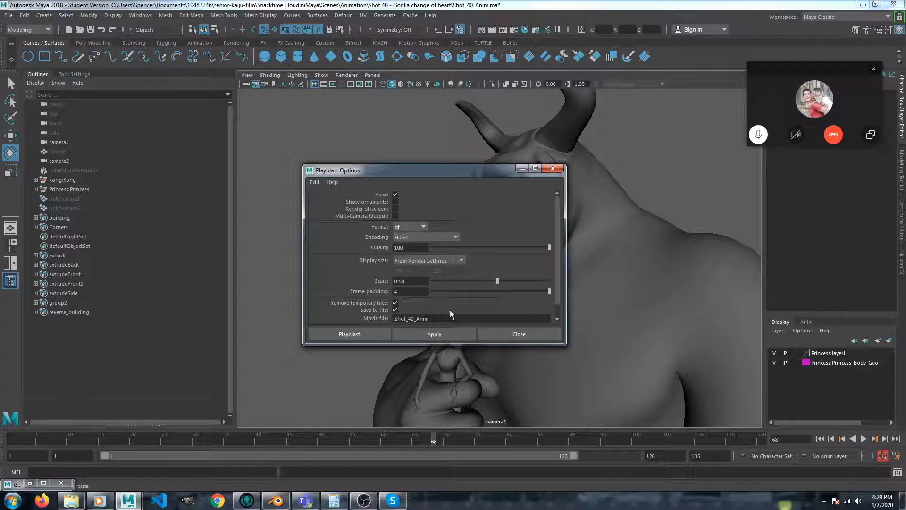
click(357, 334)
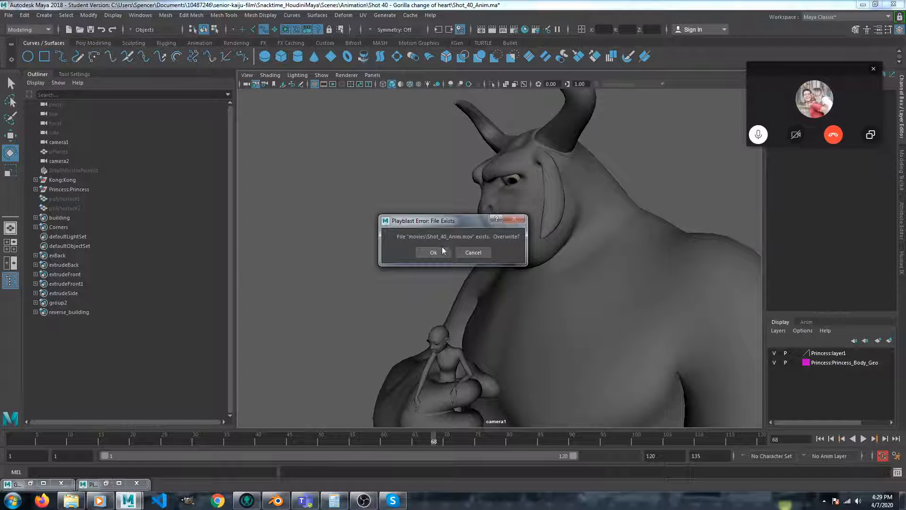
click(438, 253)
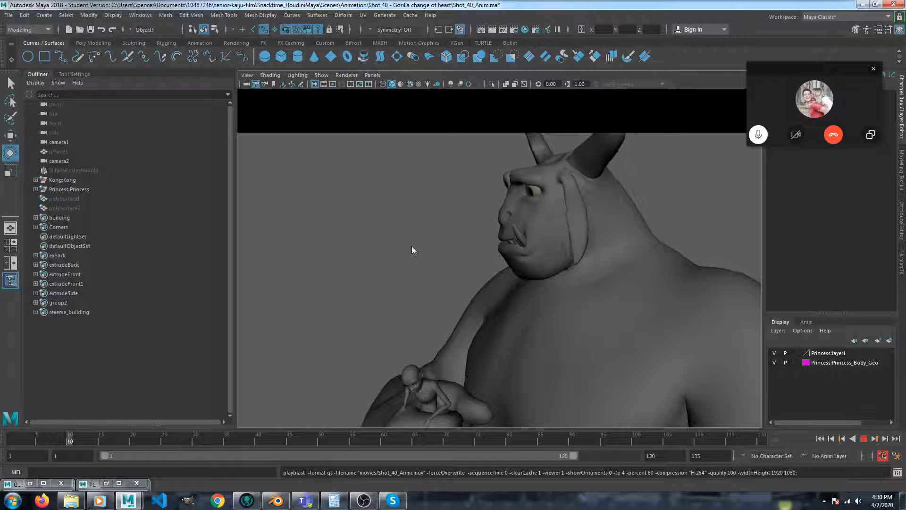
- Check the recording status in OBS, view the Shot_40_Anim movie in the media player, and close the player
click(363, 501)
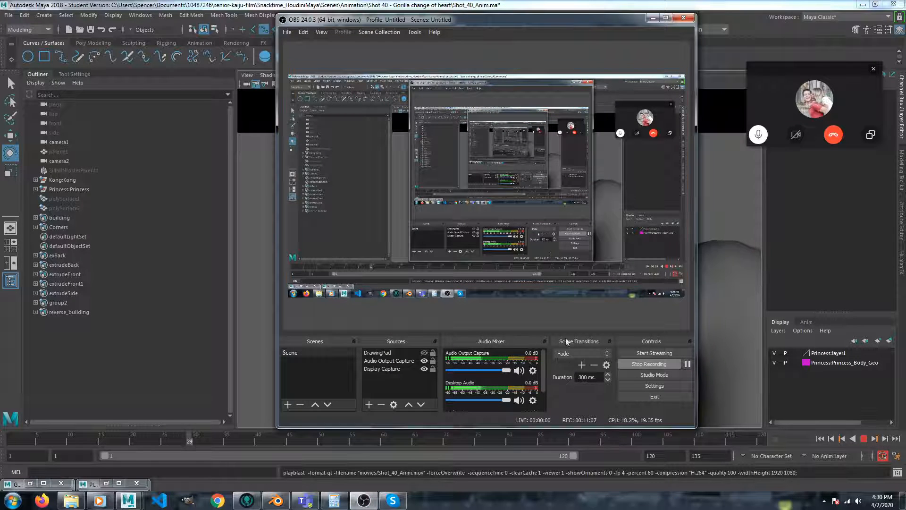
click(653, 18)
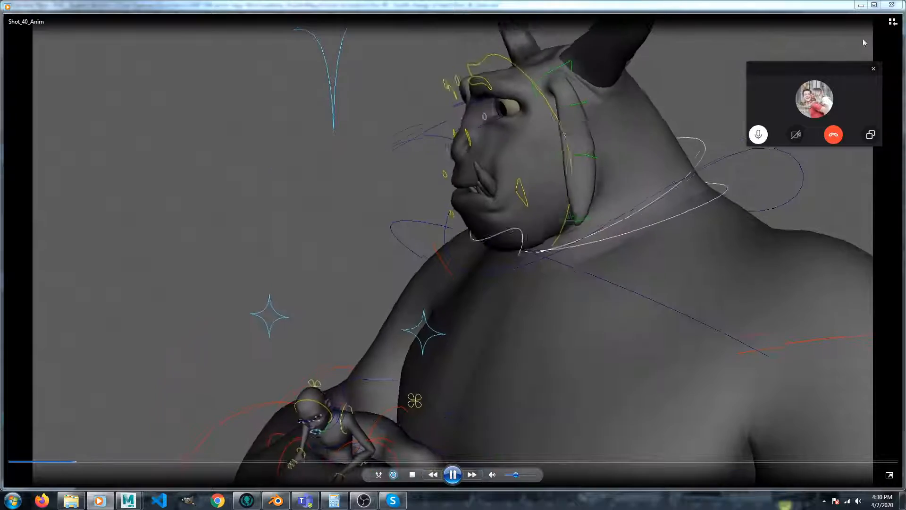
click(897, 6)
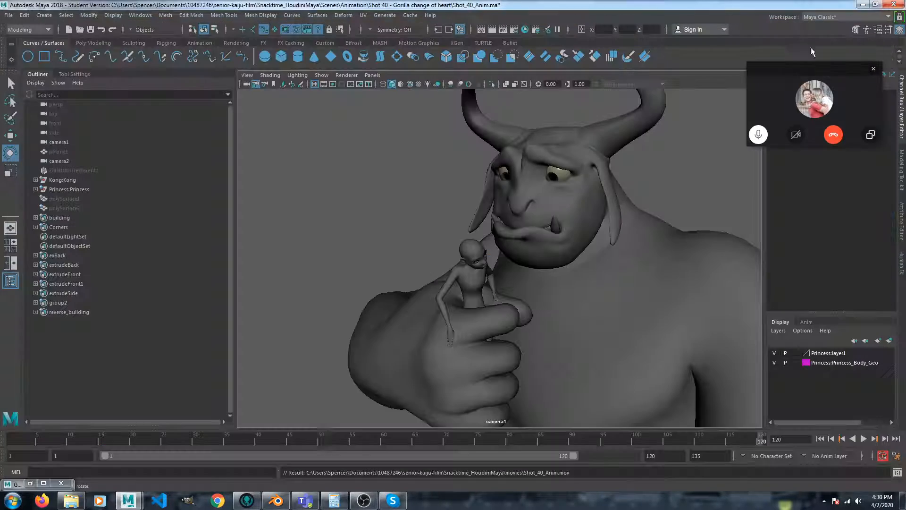
- Try to delete the Shot_40_Anim movie from the project's movies folder in Windows Explorer, and return to Maya
click(75, 501)
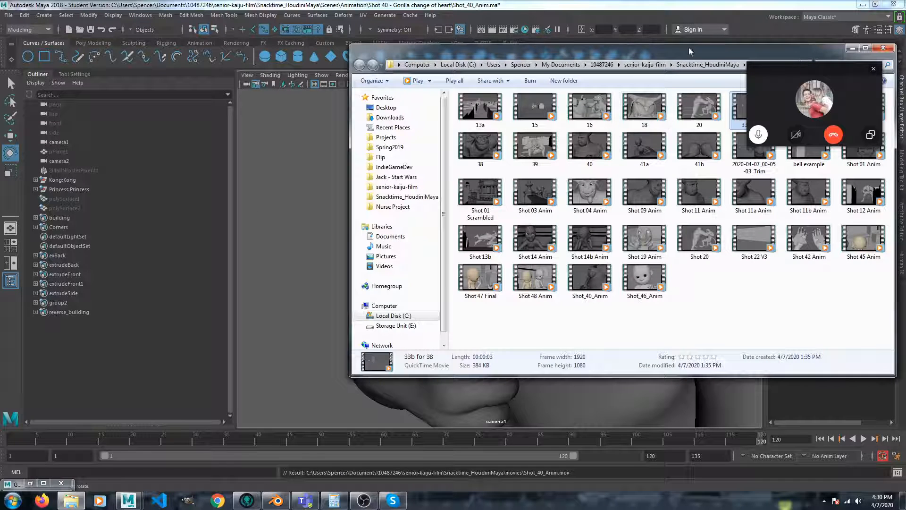
drag(689, 47, 431, 81)
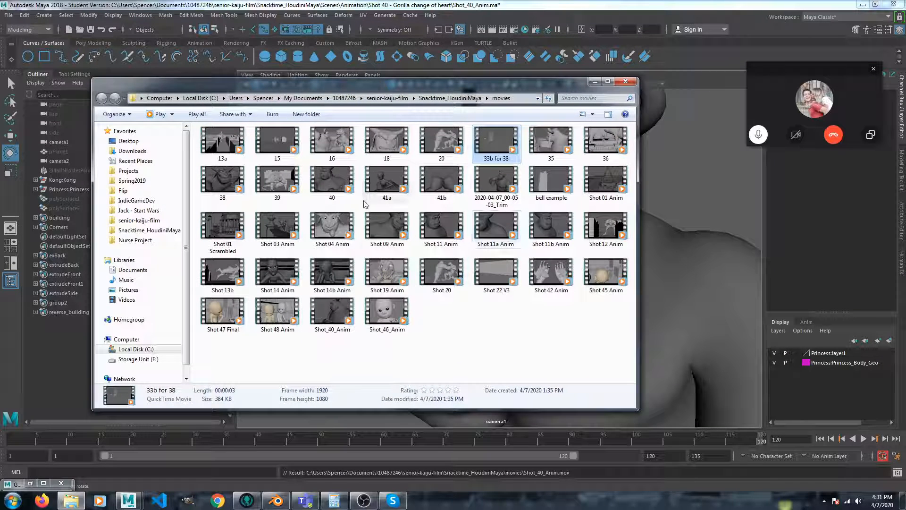
double_click(334, 313)
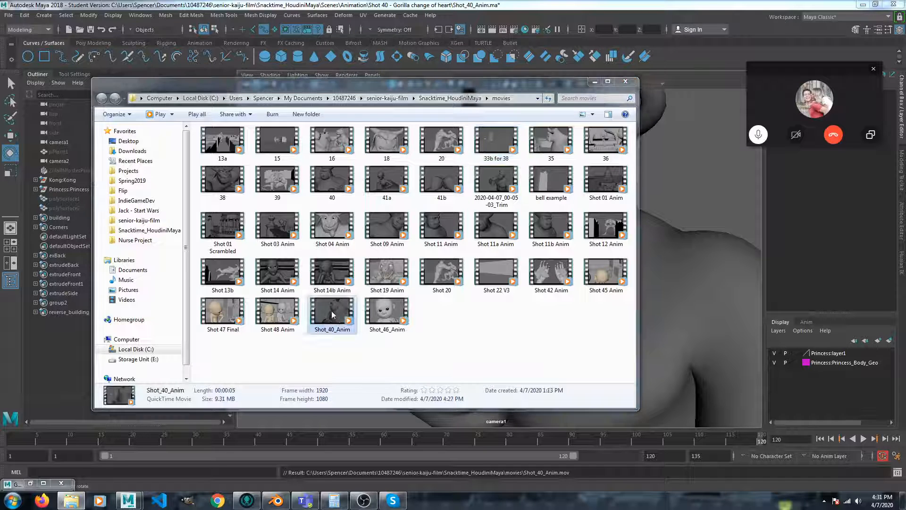
key(Delete)
click(481, 276)
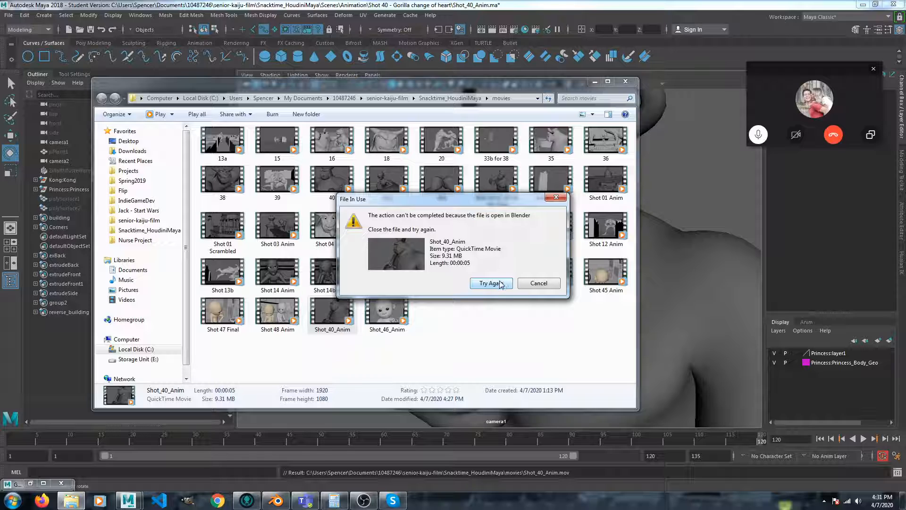
click(530, 311)
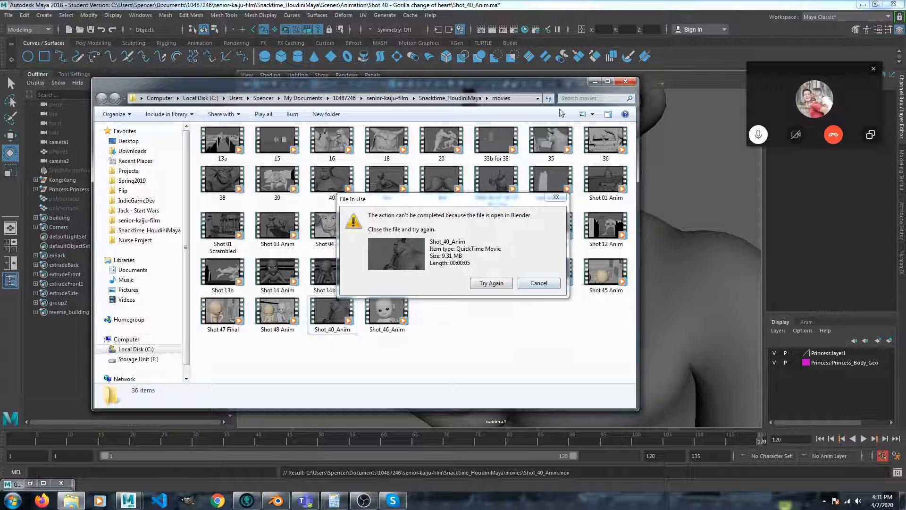
click(609, 7)
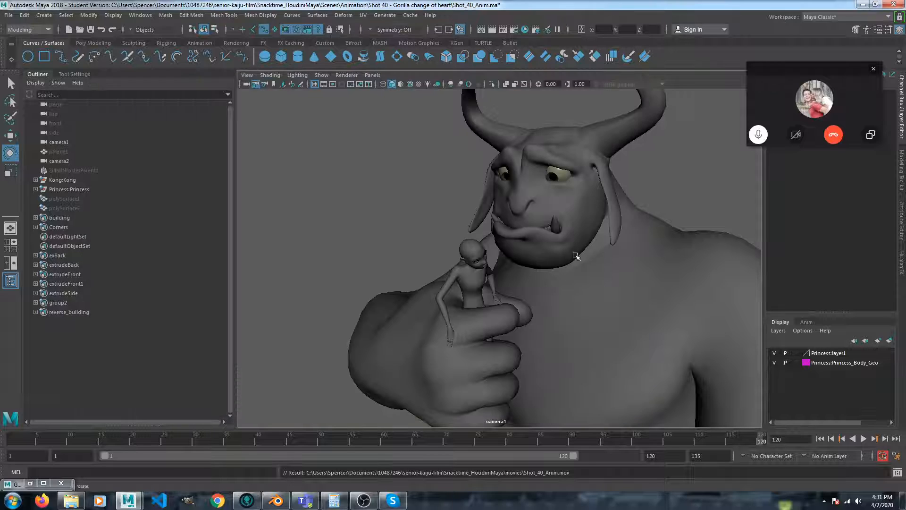
right_click(588, 437)
click(614, 432)
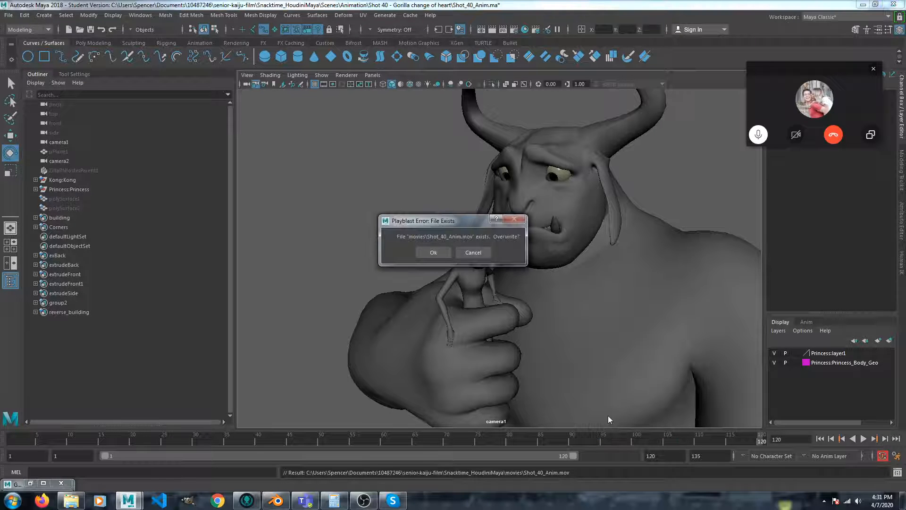
click(472, 252)
- Set the playblast's movie file name to 40 and create the playblast, overwriting the existing movie of that name
right_click(539, 438)
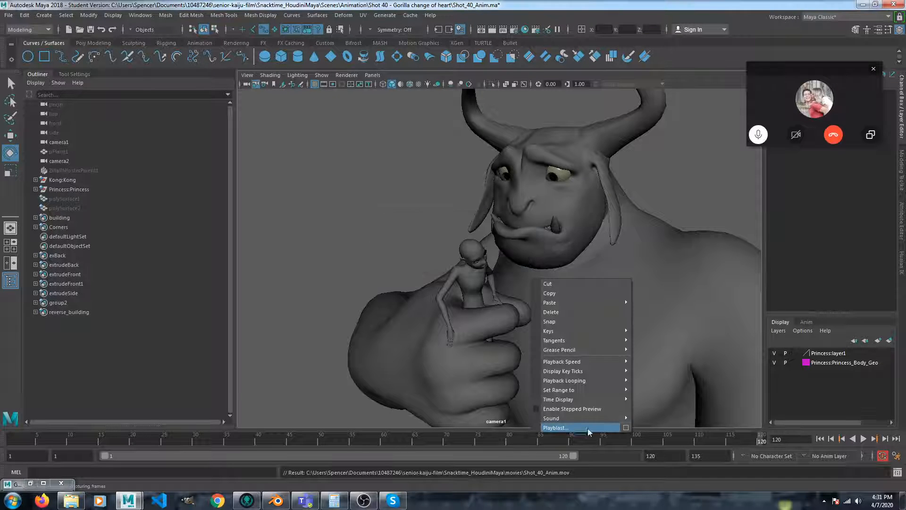
click(623, 427)
drag(428, 318, 347, 316)
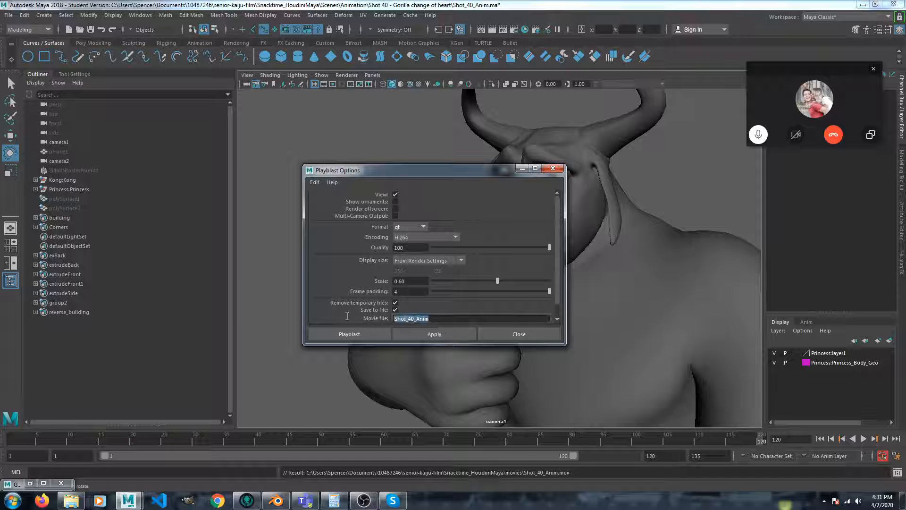
text(40)
click(355, 333)
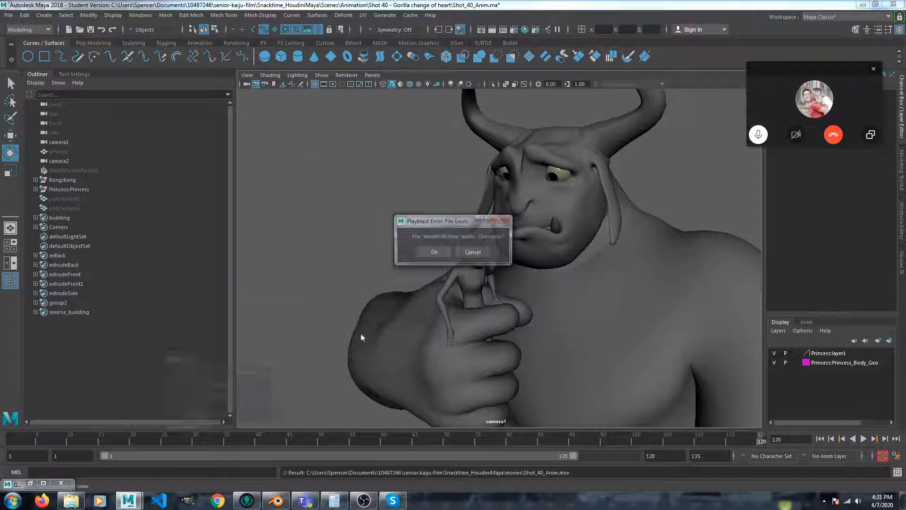
click(437, 251)
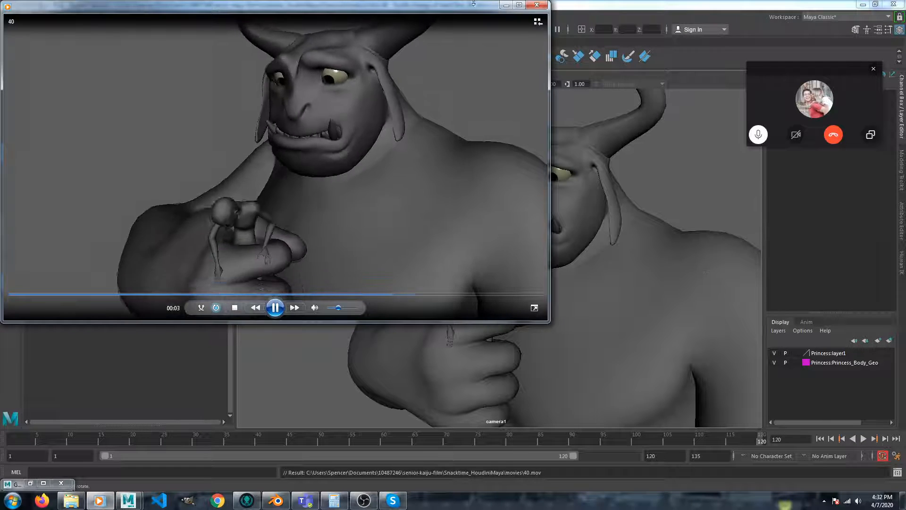
- Review the ear motion in the 40 playblast, minimize the media player, and show the control curves in the camera view again
drag(466, 9, 600, 76)
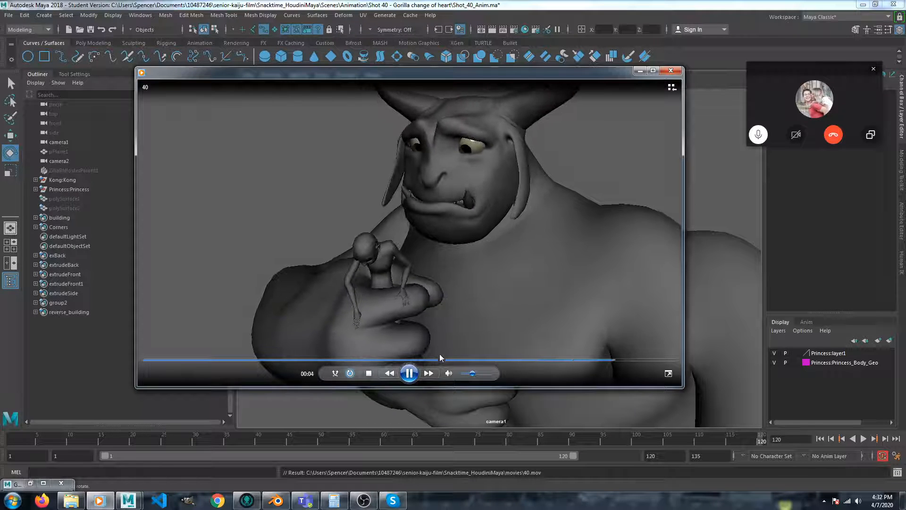
click(494, 254)
click(640, 71)
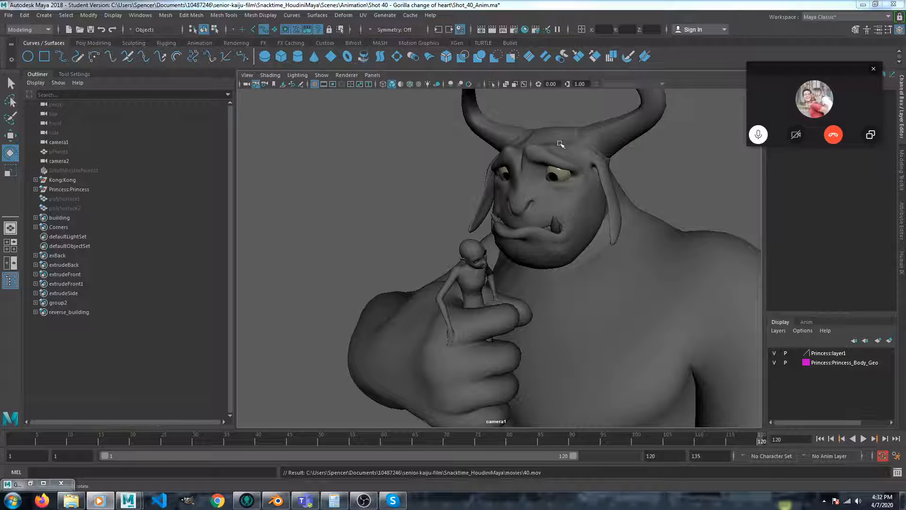
click(321, 75)
click(349, 125)
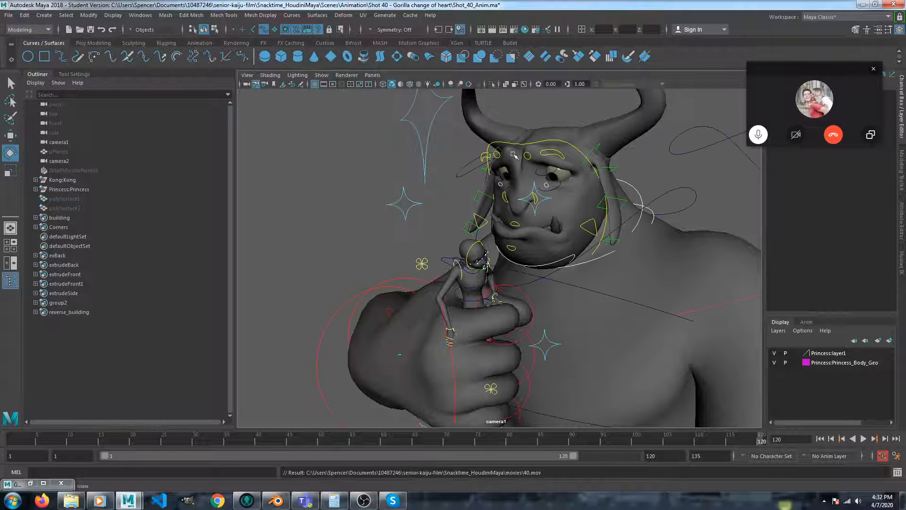
- Try scaling down the Rotate Z curve of Kong's left ear control L_Ear_02_jnt_ctrl in the Graph Editor, and undo the scaling
click(609, 167)
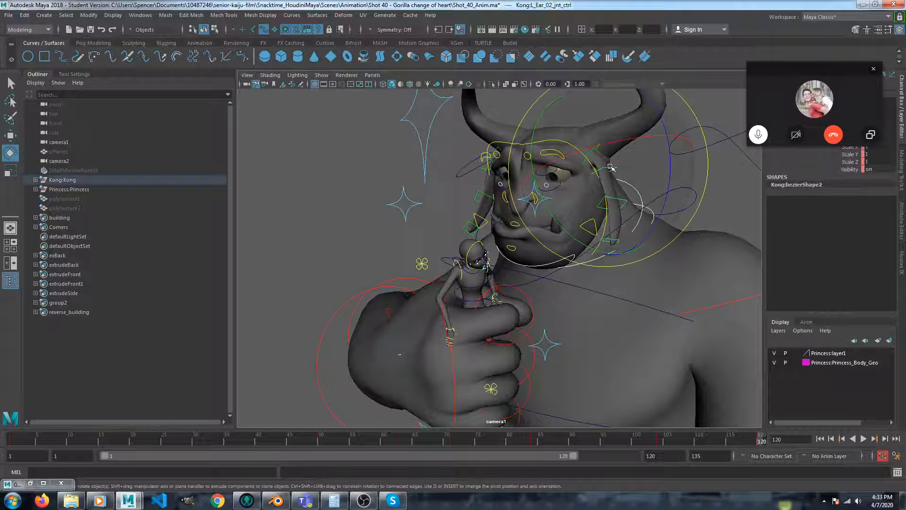
click(43, 483)
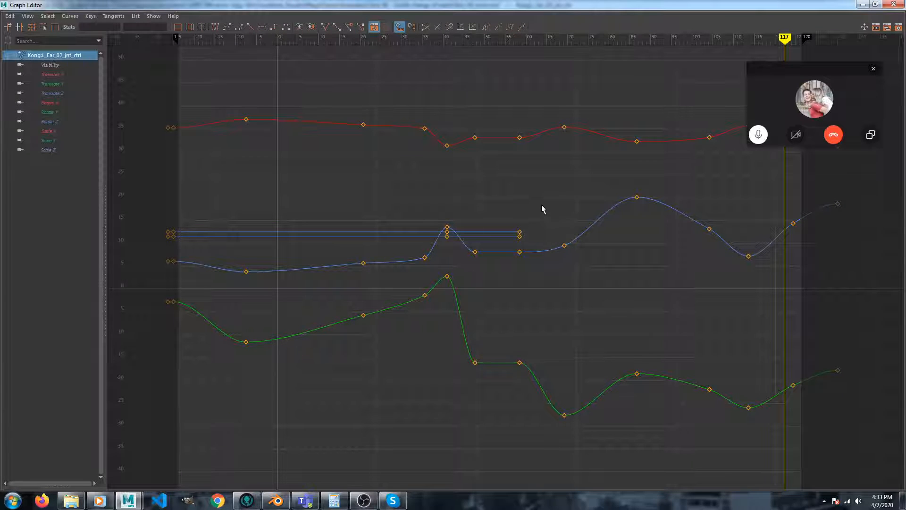
drag(686, 205, 669, 250)
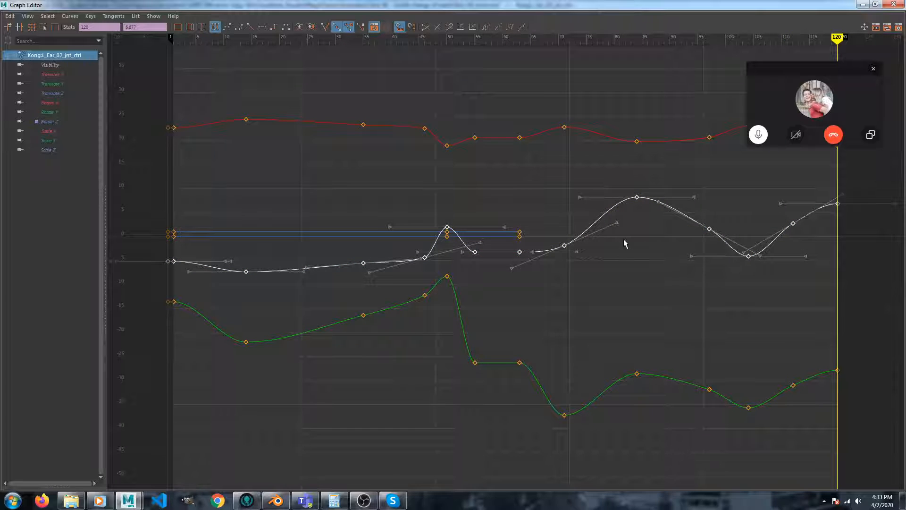
shift+middle_drag(583, 242, 580, 258)
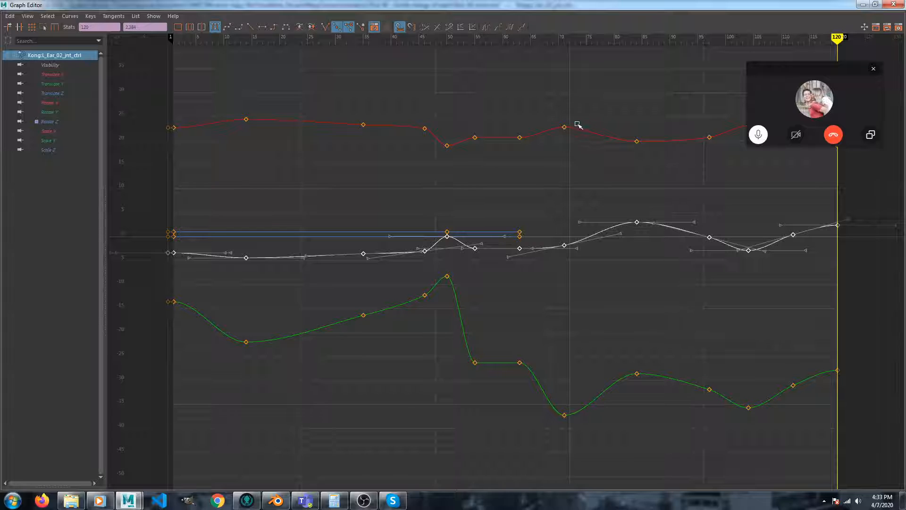
key(ctrl+z)
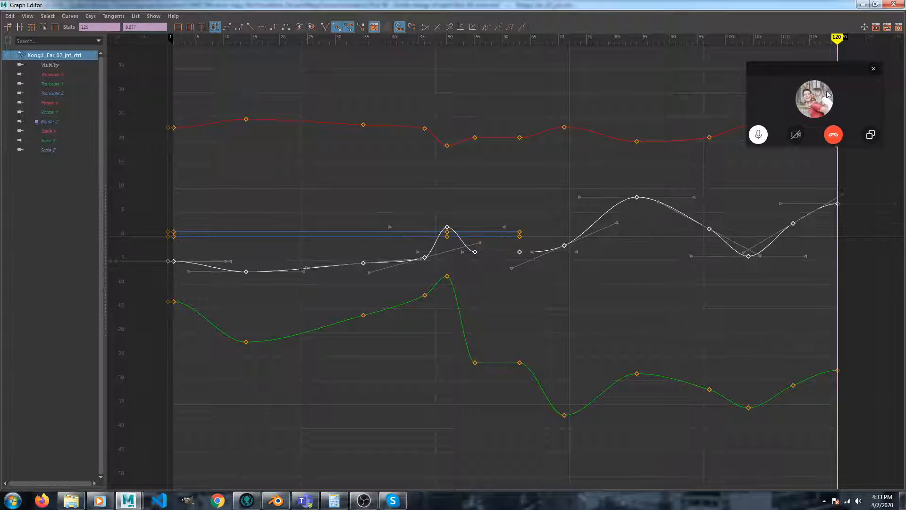
- Minimize the Graph Editor, clear the ear control selection in the camera view, and switch to OBS
click(862, 5)
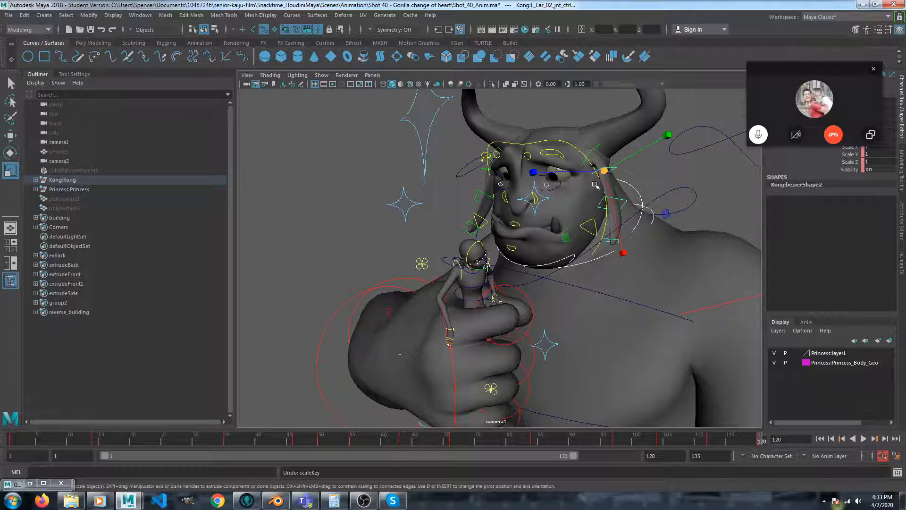
click(671, 168)
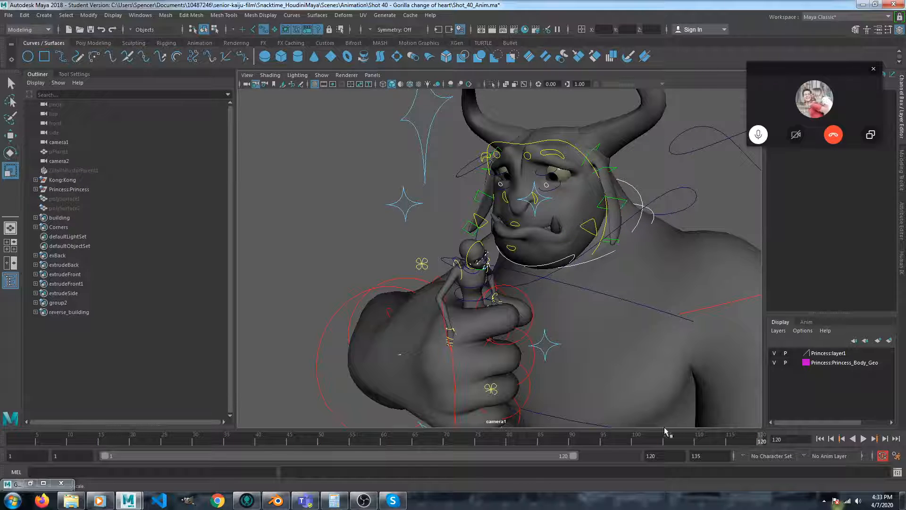
click(354, 503)
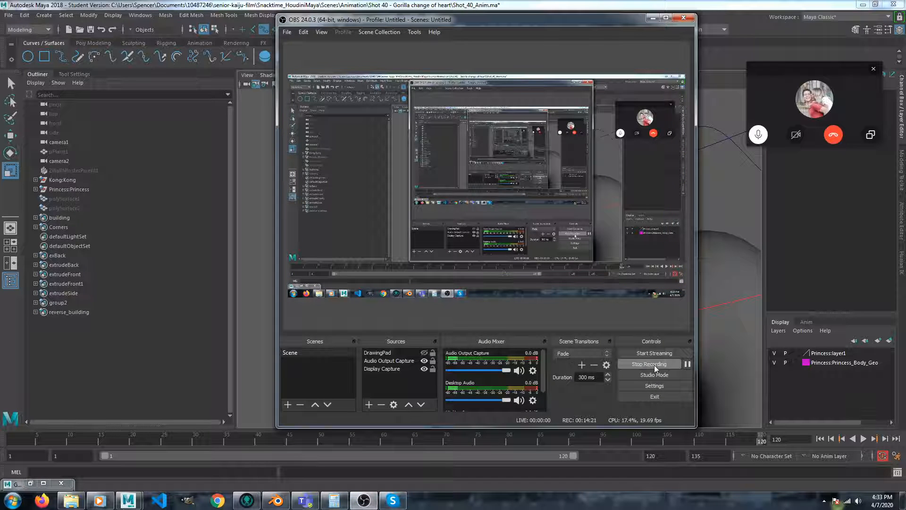